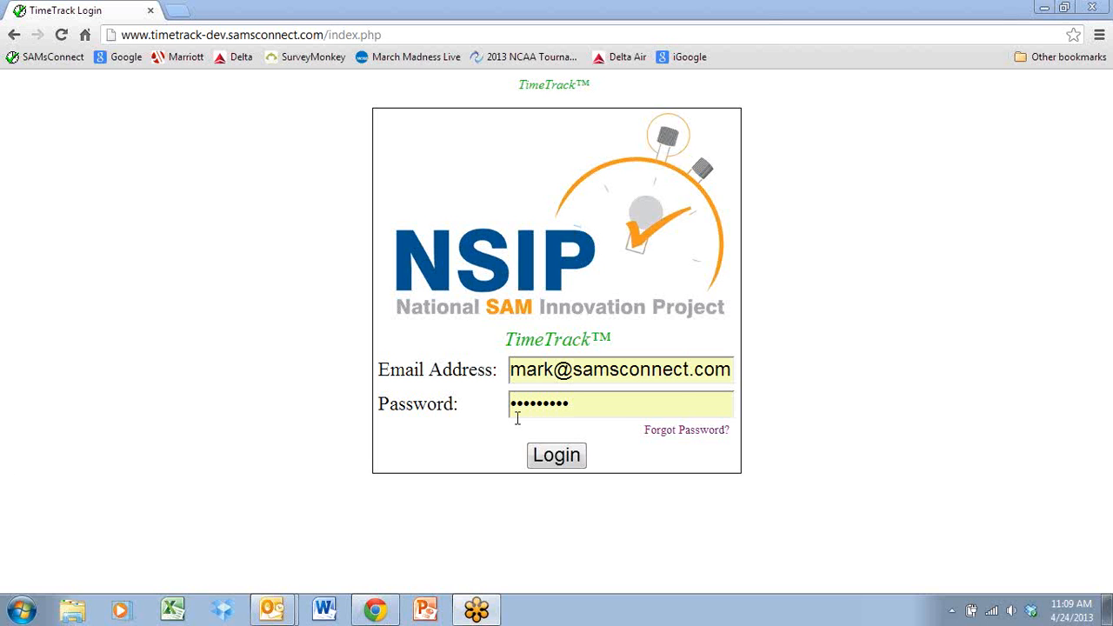
# View the password reset page for forgotten passwords, and return to the login page.
pyautogui.click(684, 432)
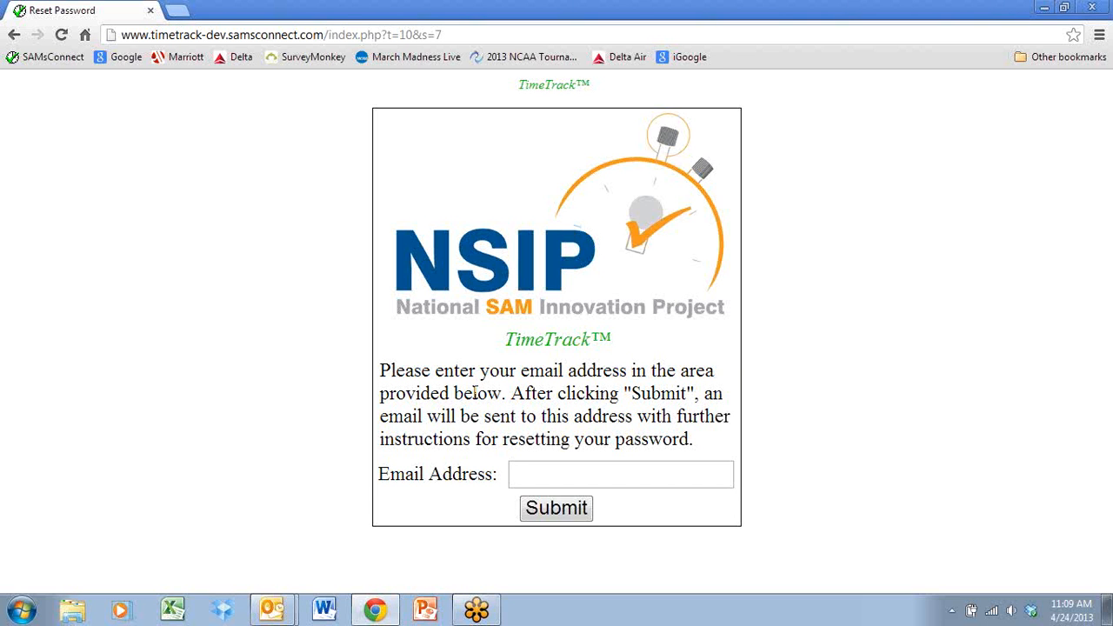
pyautogui.click(14, 35)
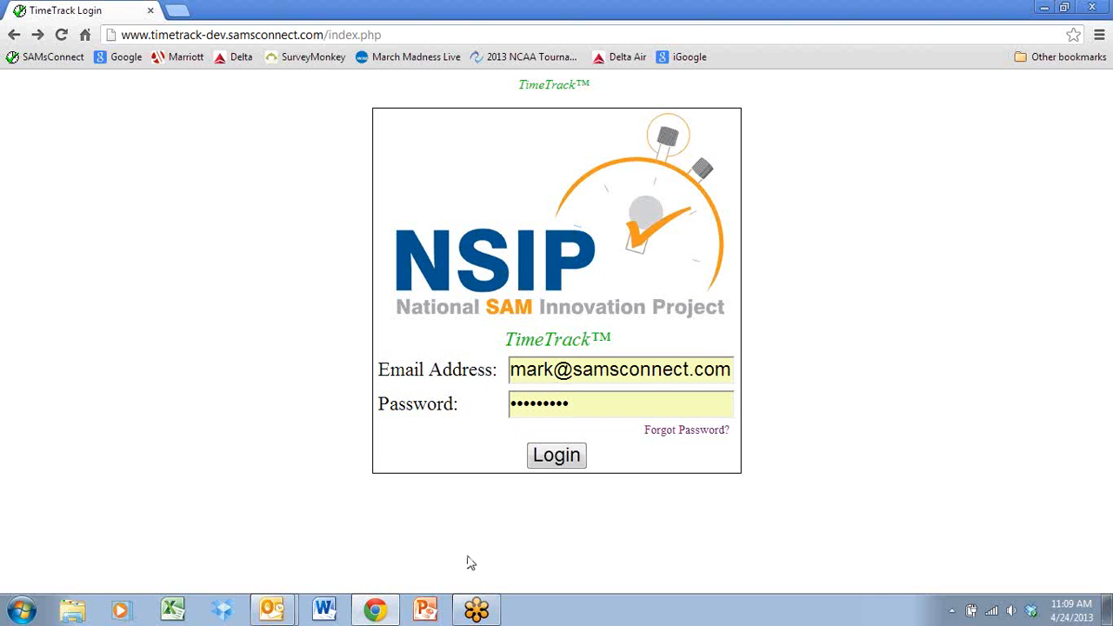
pyautogui.click(483, 610)
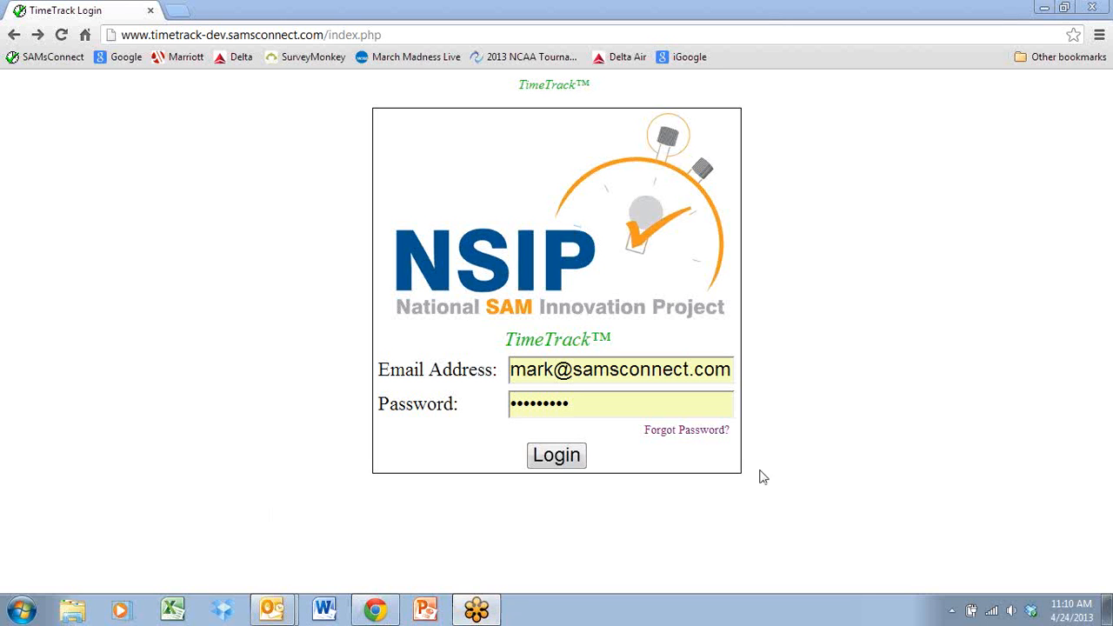
# Log in with the prefilled credentials and open the last calendar listed under Rio Rico HS in Arizona.
pyautogui.click(553, 464)
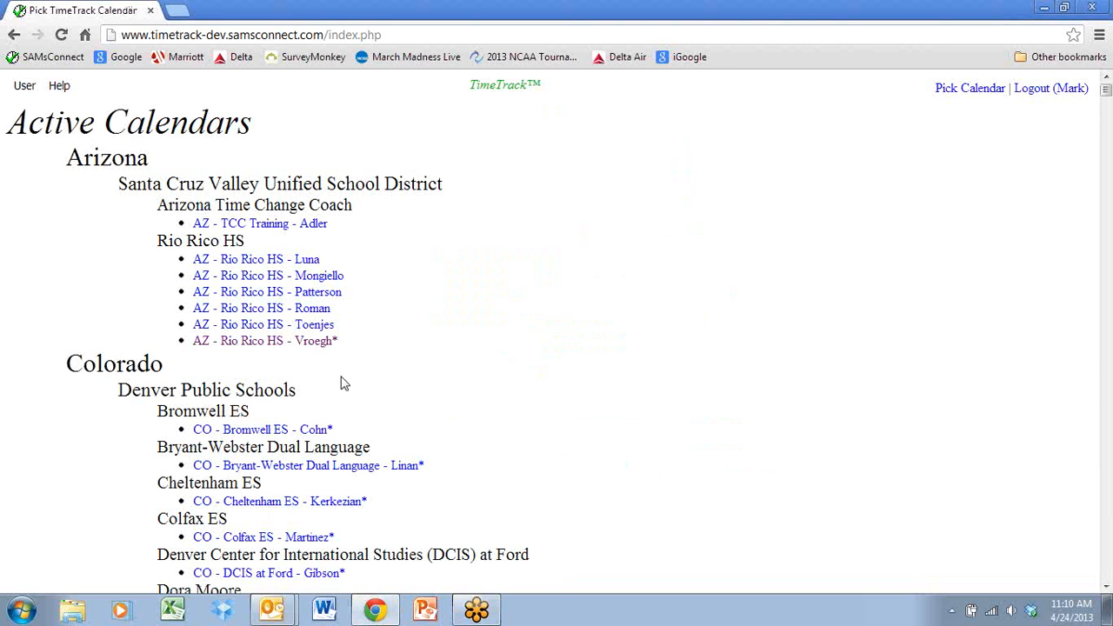
pyautogui.click(291, 342)
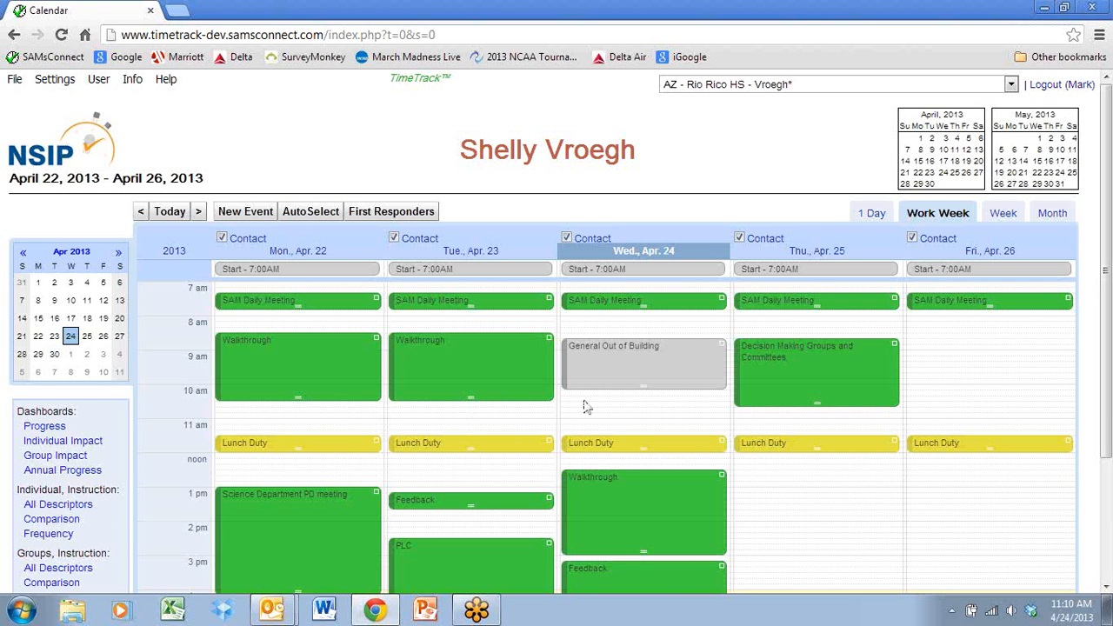
# Open Thursday's Decision Making Groups and Committees event and also associate the fifth listed individual with it.
pyautogui.moveTo(776, 369)
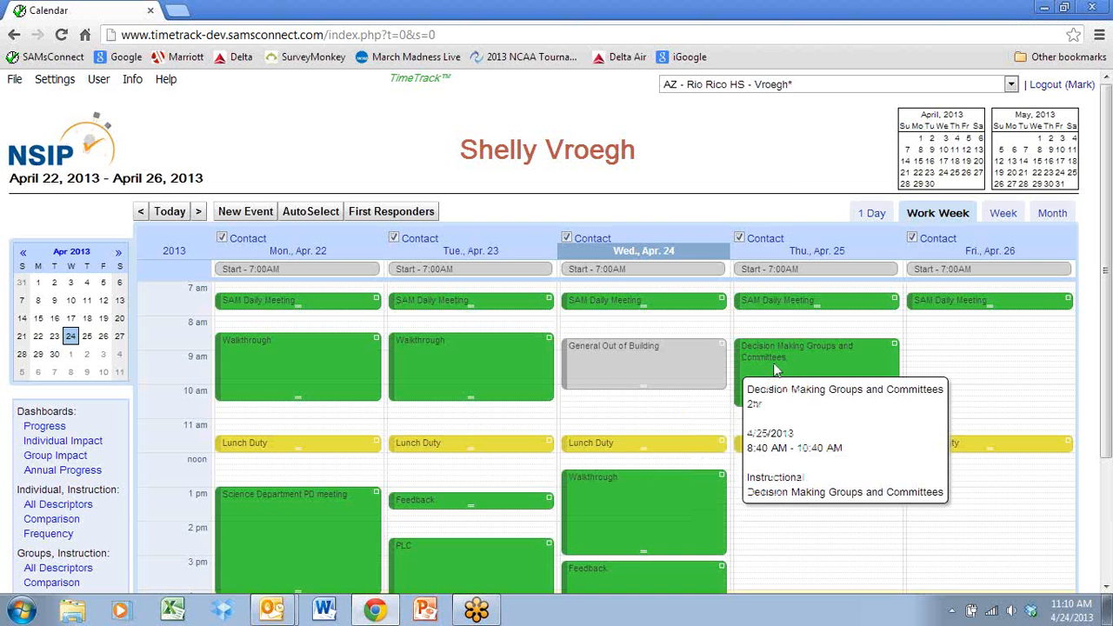
pyautogui.click(777, 370)
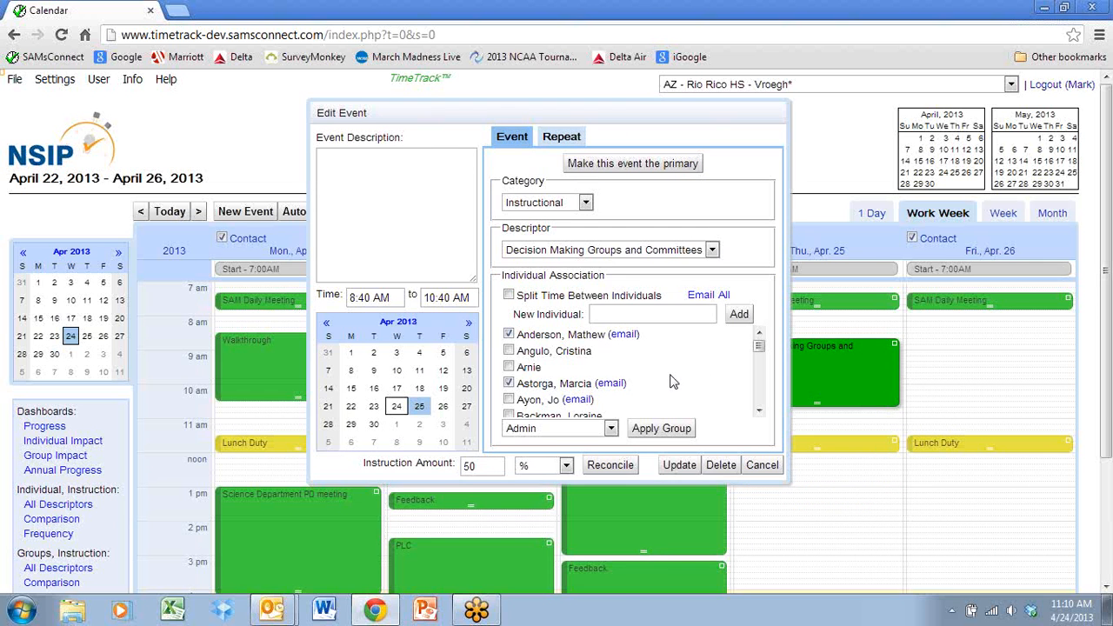
pyautogui.click(509, 401)
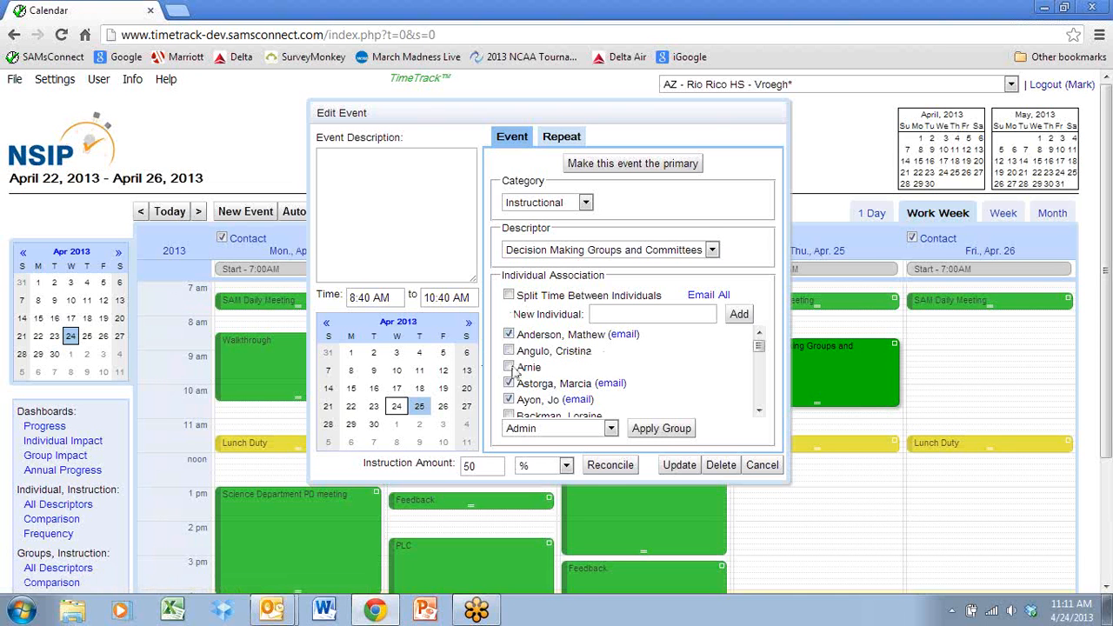
# Preview the Reminder email addressed to all individuals associated with the event, and cancel it without sending.
pyautogui.click(715, 296)
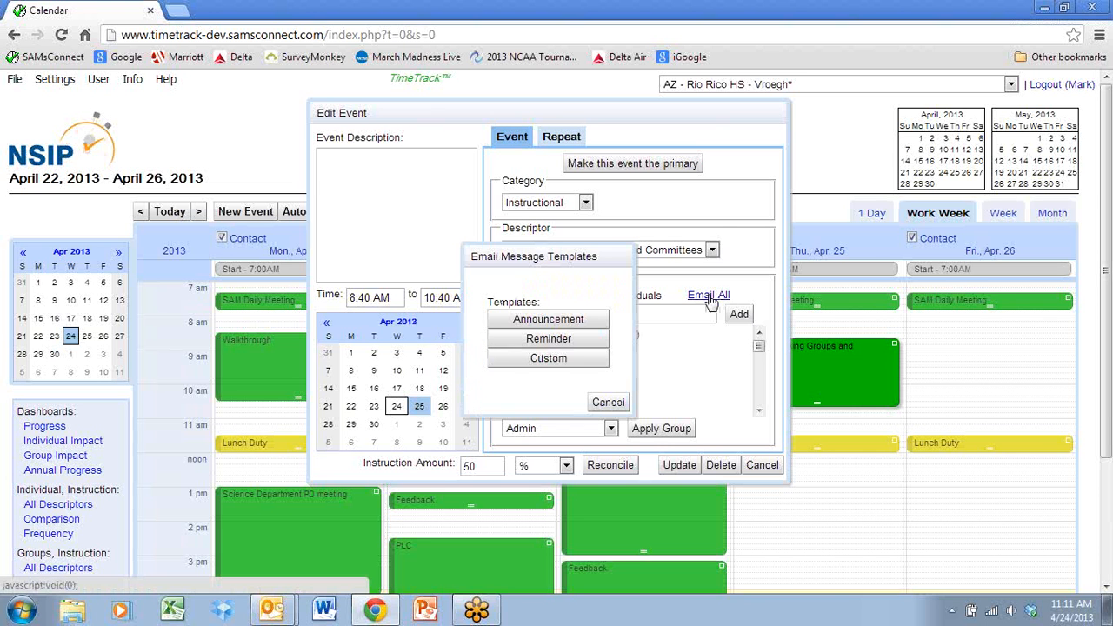
pyautogui.click(572, 346)
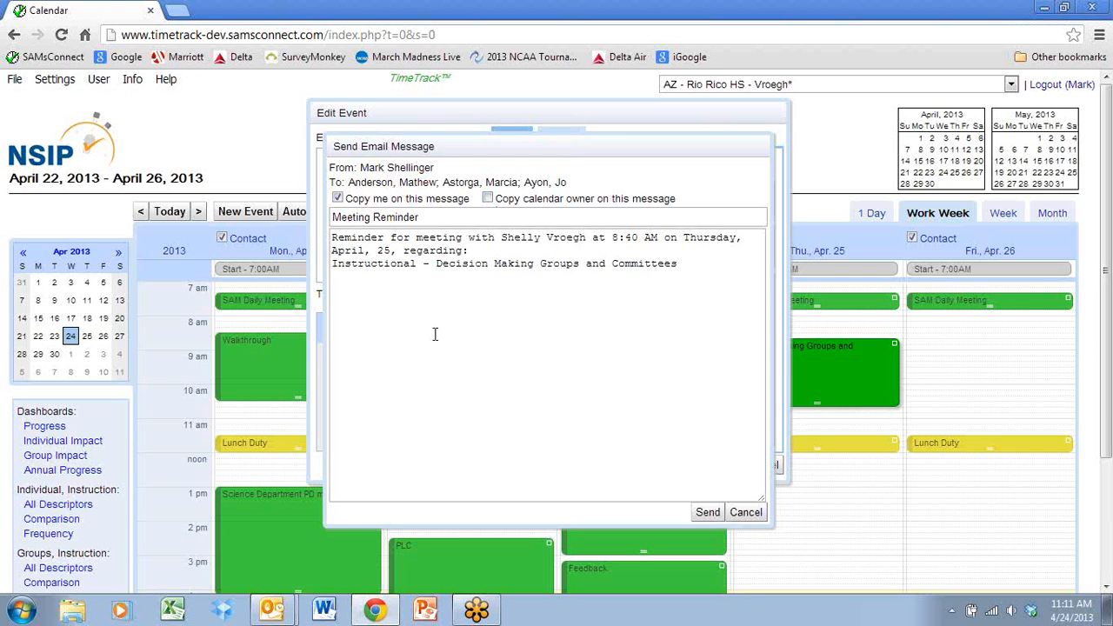
pyautogui.click(745, 512)
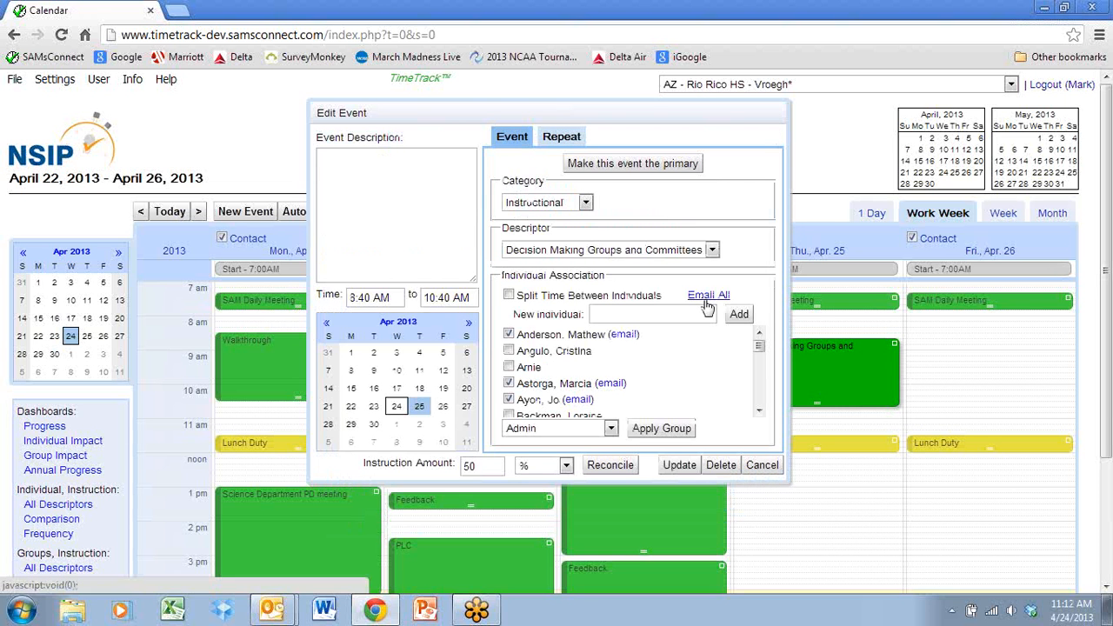
# Preview the Announcement email addressed to only the first associated individual, and cancel it without sending.
pyautogui.click(623, 336)
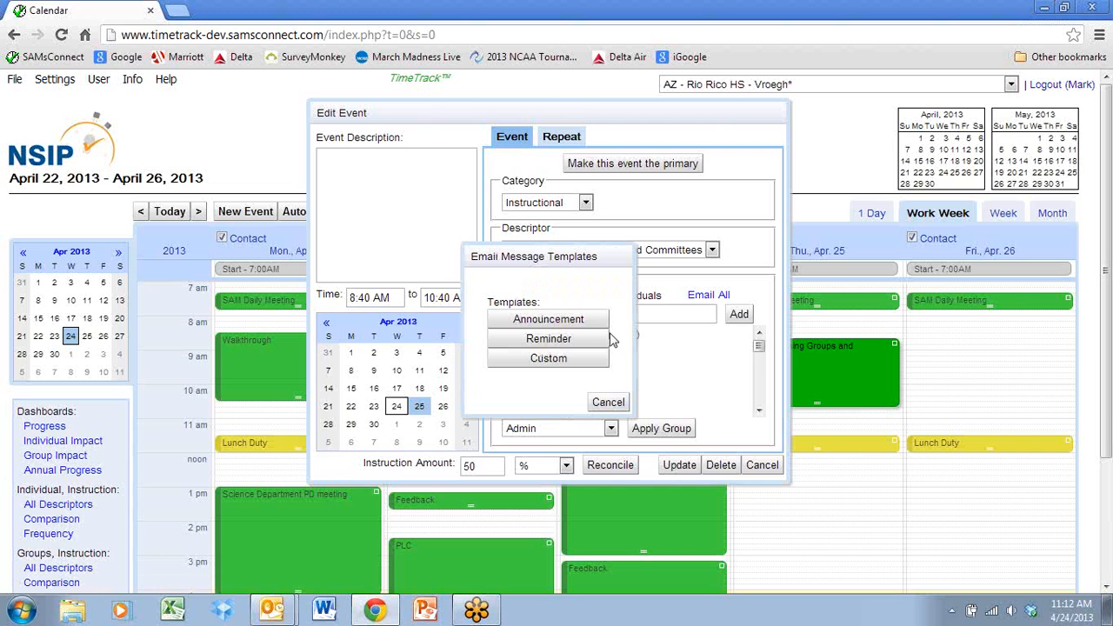
pyautogui.click(573, 319)
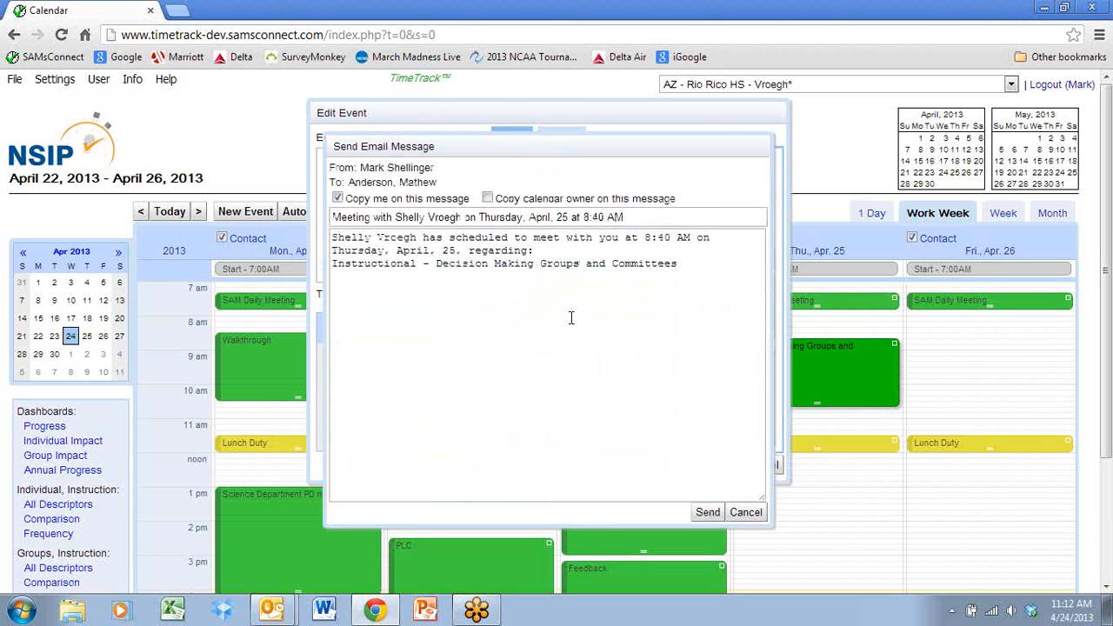
pyautogui.click(745, 512)
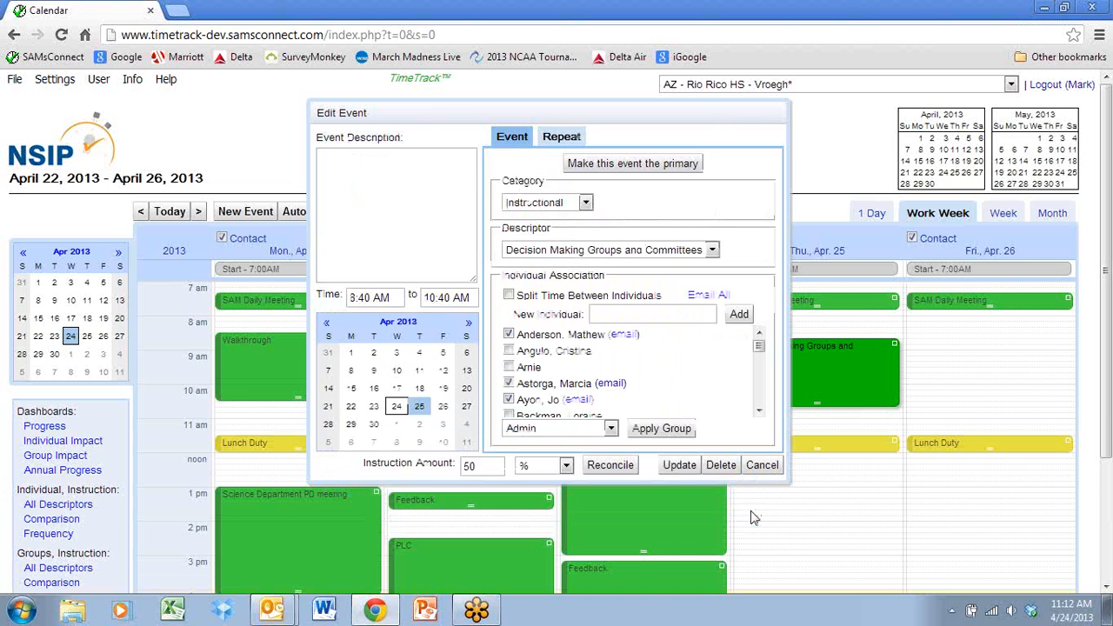
# Start a Custom email to the first associated individual with the subject "meeting".
pyautogui.click(622, 335)
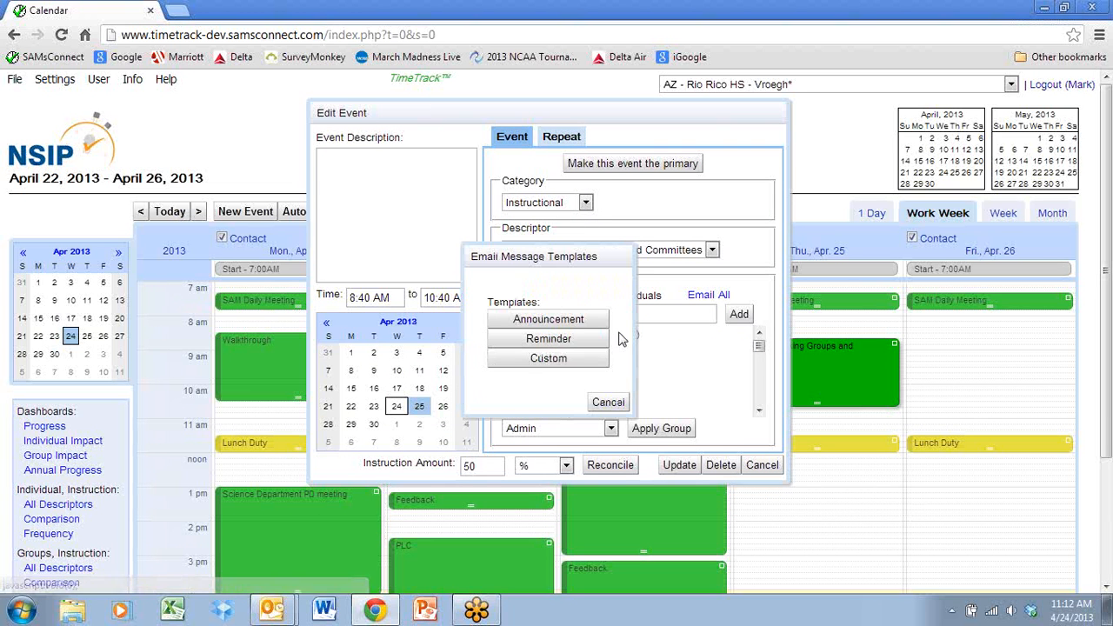
pyautogui.click(547, 362)
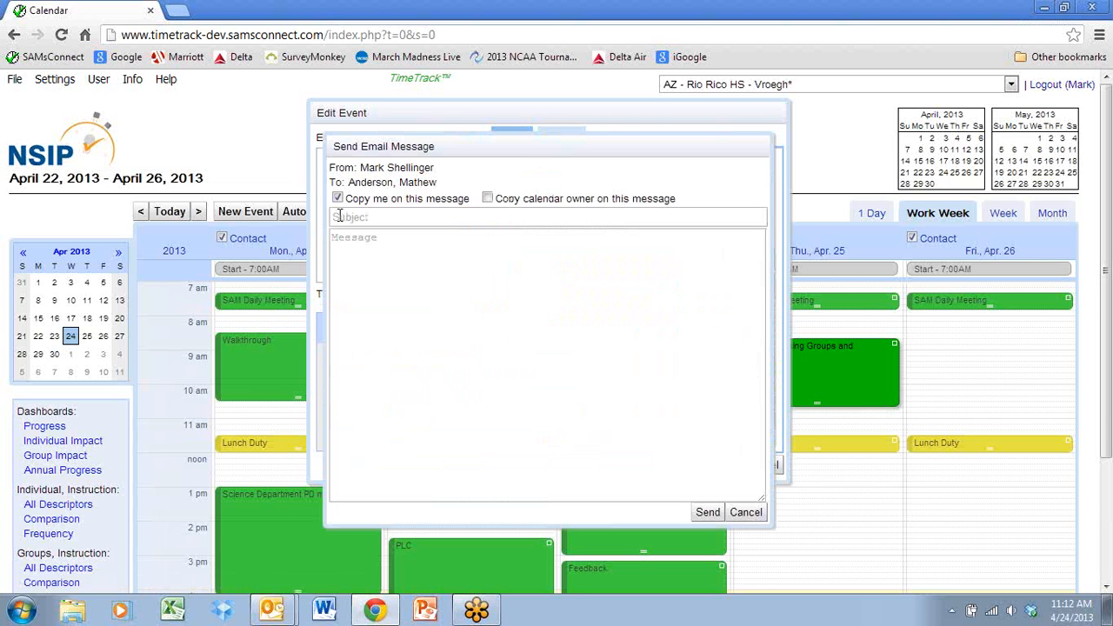
pyautogui.click(338, 217)
pyautogui.write('meeting')
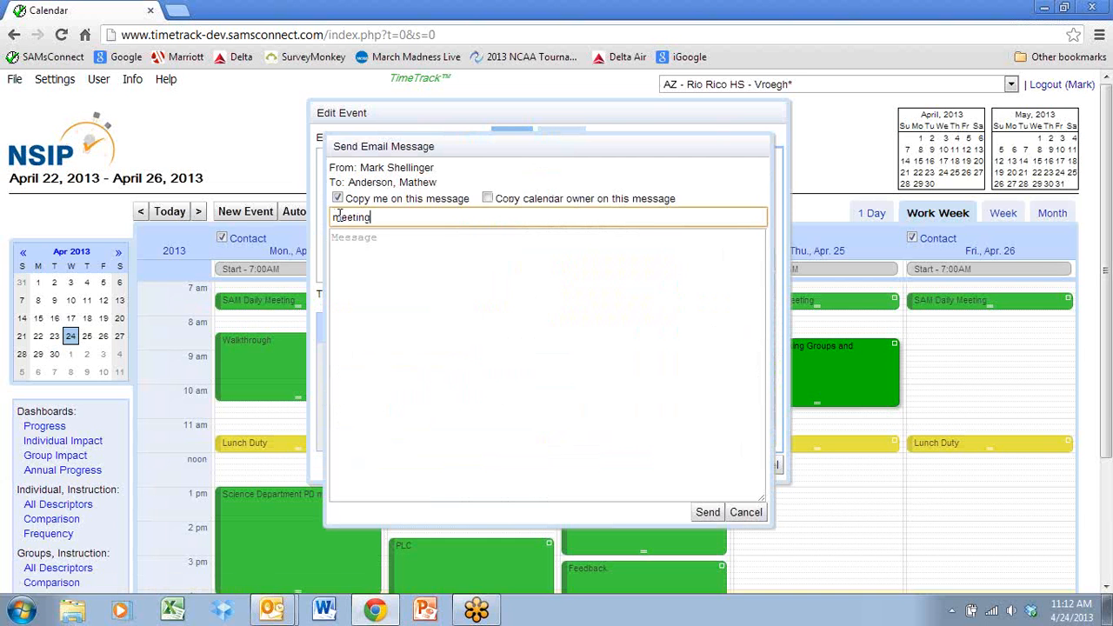
# Write the message "Please remember to bring the books we used last time." and send the email.
pyautogui.click(335, 246)
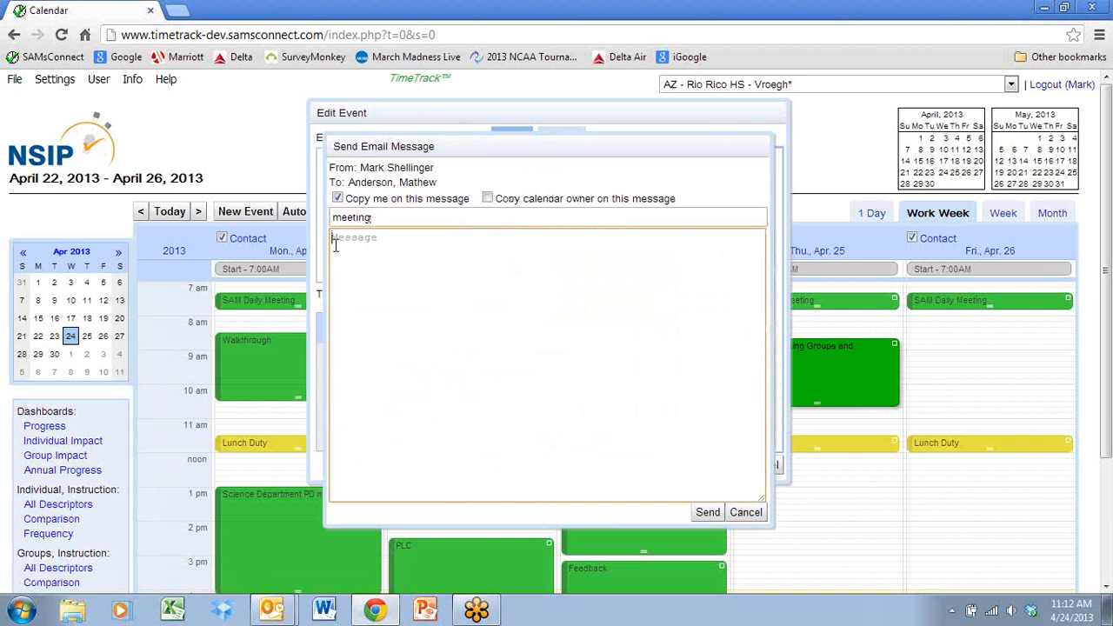
pyautogui.write('Please remember tob')
pyautogui.press('BackSpace')
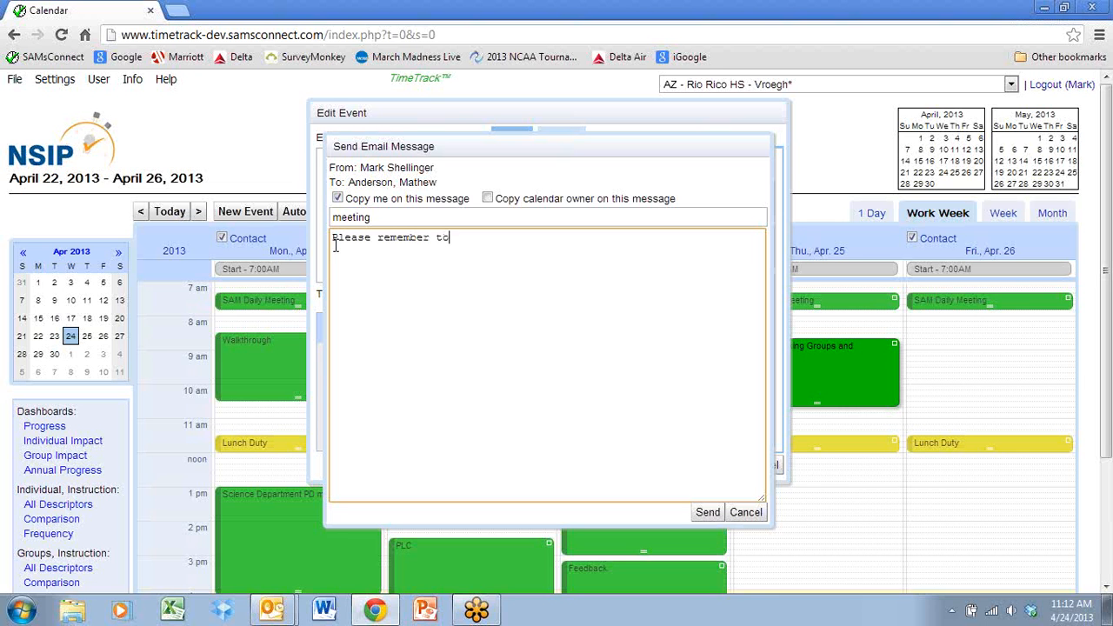
pyautogui.write('bring the books we used last ti')
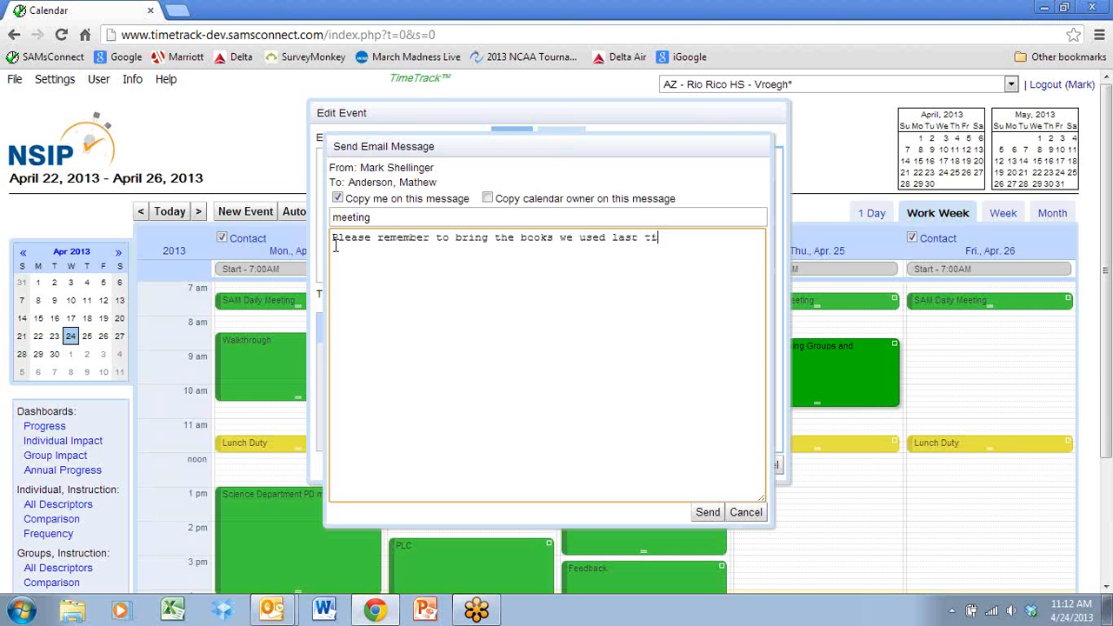
pyautogui.write('me.')
pyautogui.click(708, 513)
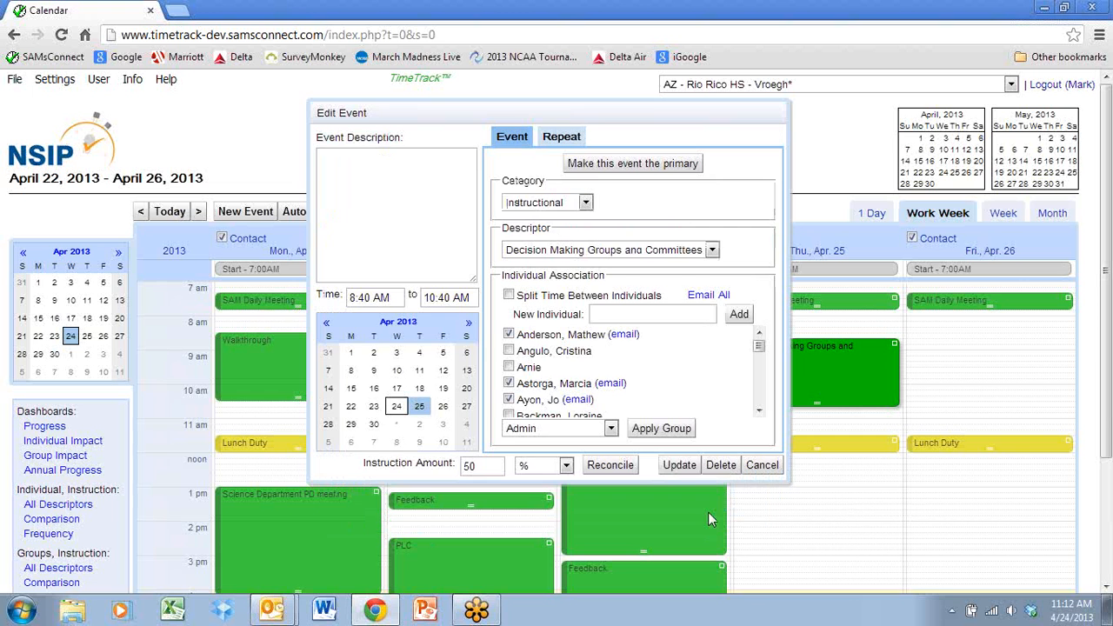
# View the email templates for all associated individuals, and close the event without saving, reopening it briefly to check its email links.
pyautogui.click(699, 300)
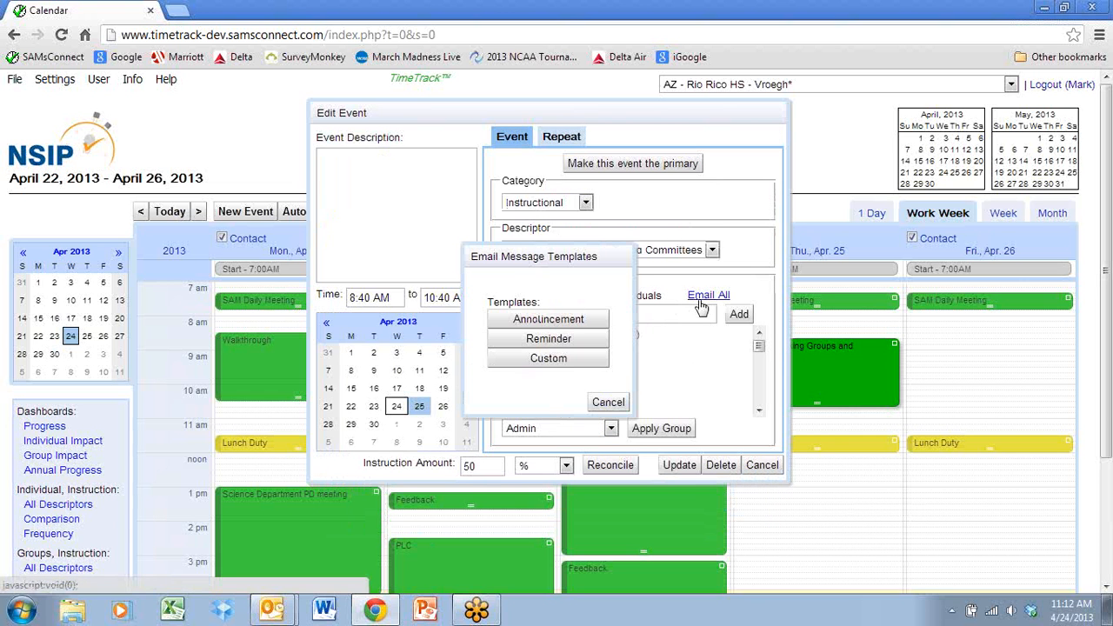
pyautogui.click(607, 402)
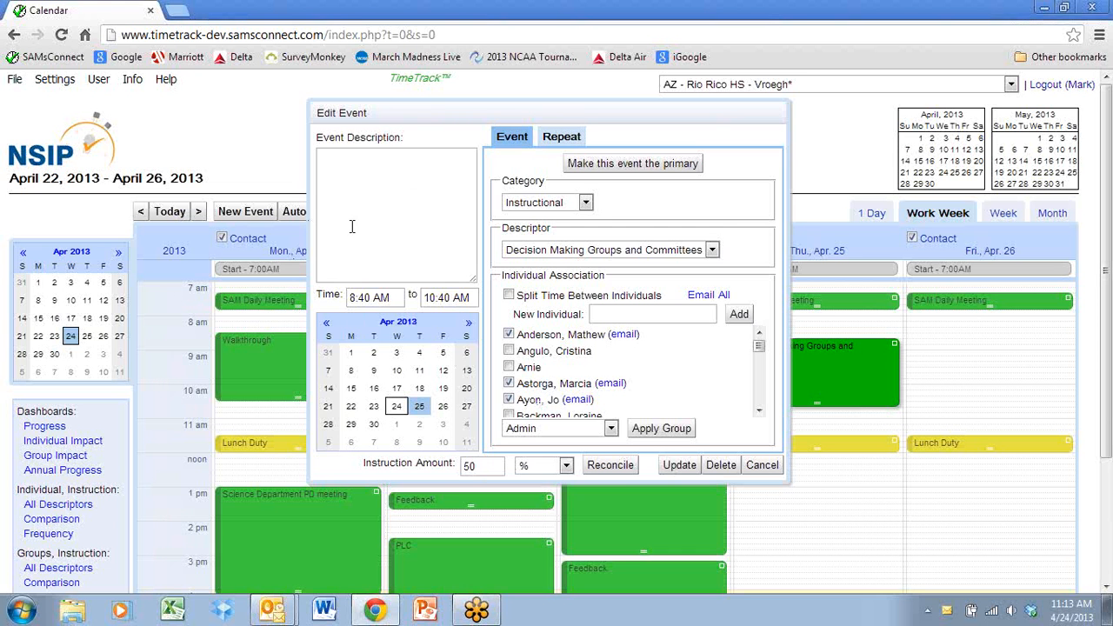
pyautogui.click(762, 465)
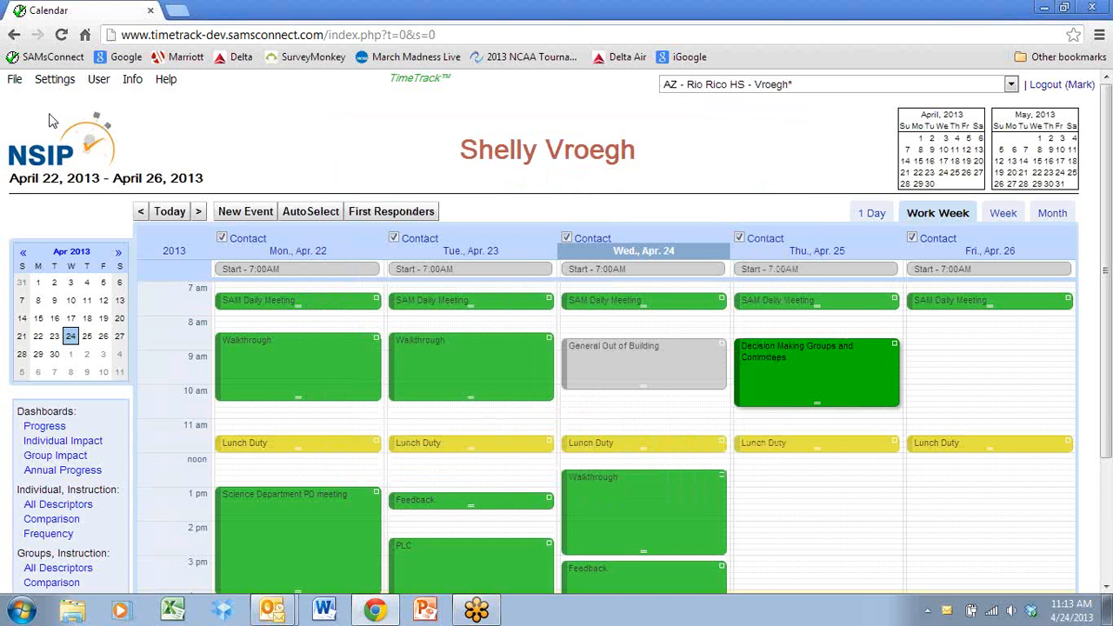
pyautogui.click(801, 369)
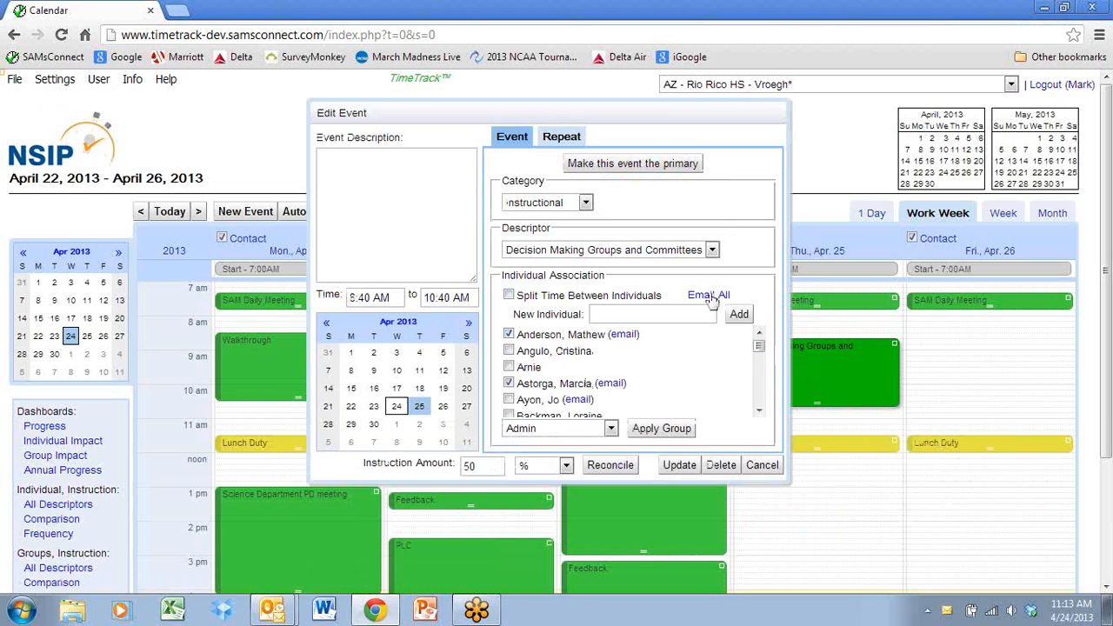
pyautogui.click(765, 468)
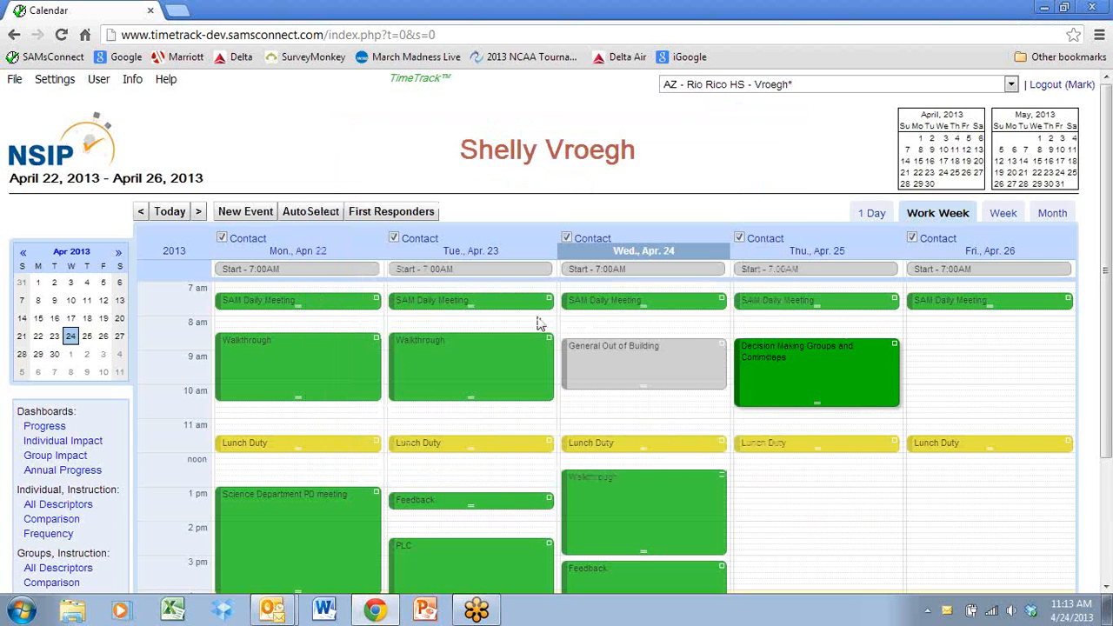
# In the Individual/Group Setup, add the e-mail address of the sixth listed individual, save it and advance to the next individual.
pyautogui.click(58, 79)
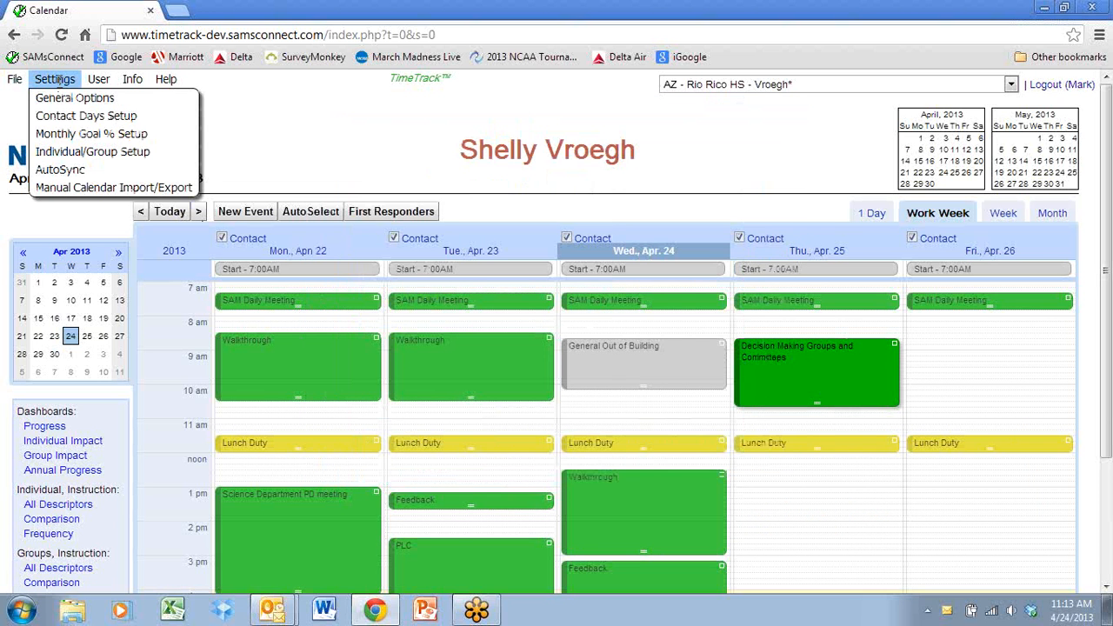
pyautogui.click(68, 153)
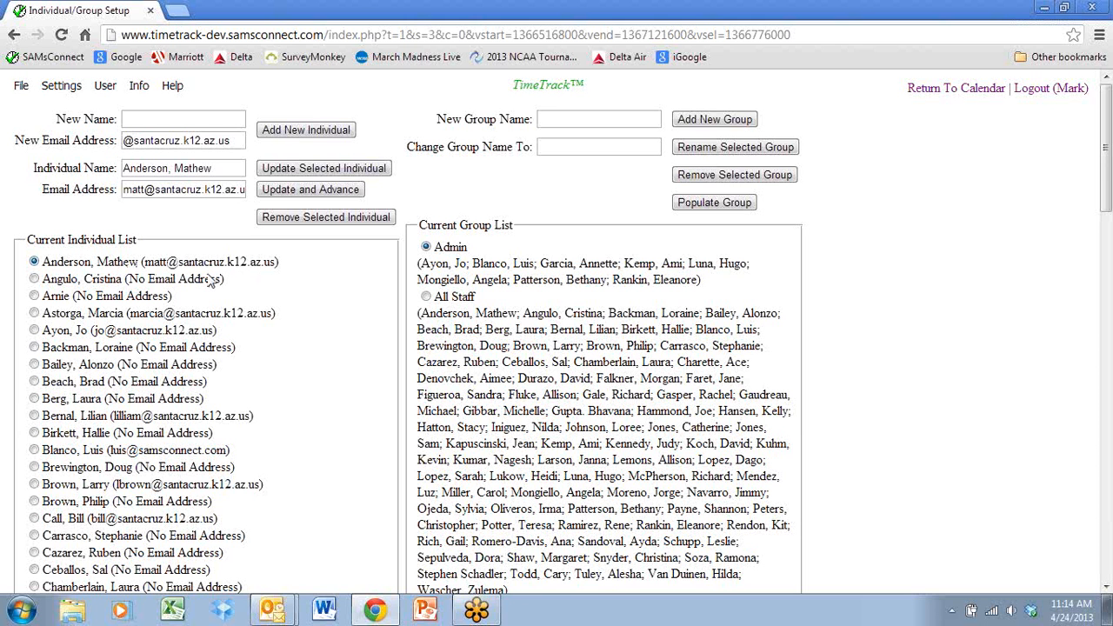
pyautogui.click(34, 347)
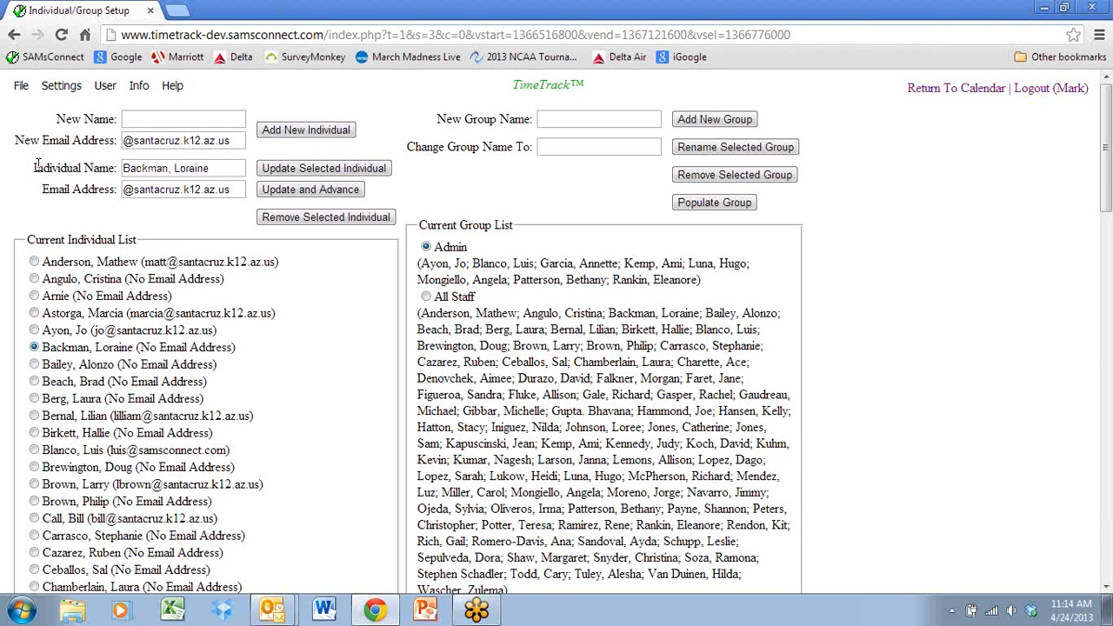
pyautogui.click(126, 189)
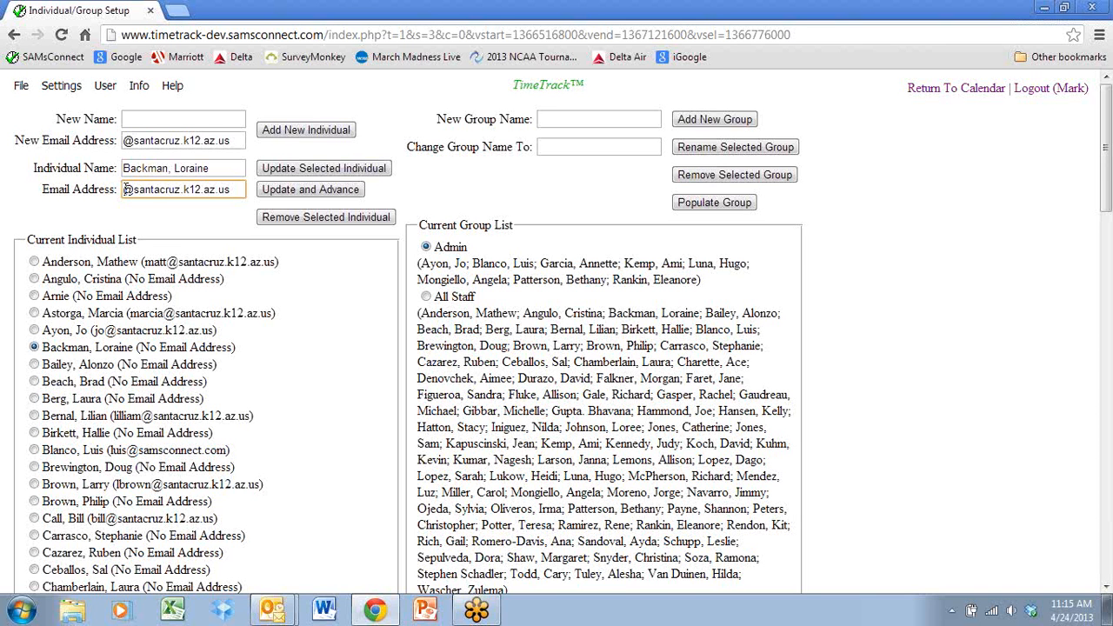
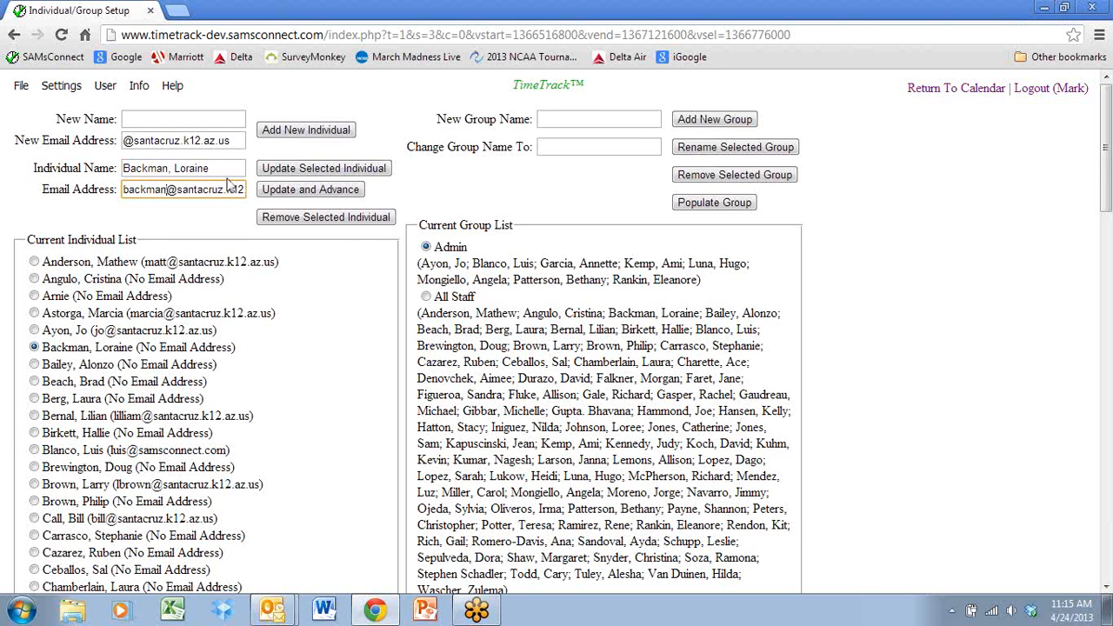
pyautogui.click(293, 191)
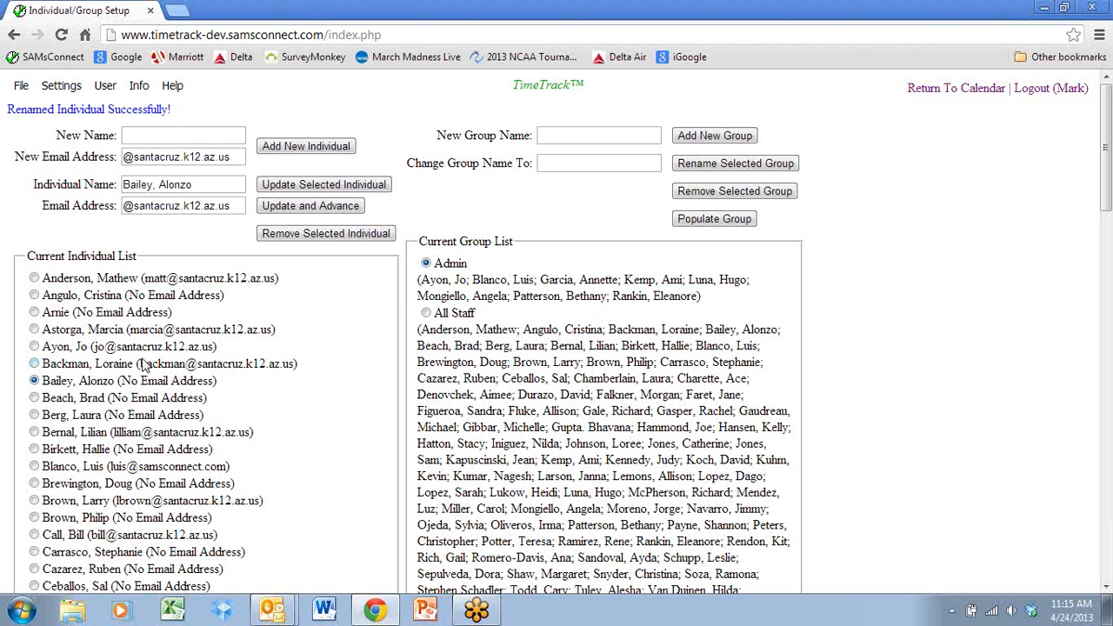
# Add the seventh listed individual's e-mail address, using the last name before the preset domain, then save it and advance to the next individual.
pyautogui.click(127, 206)
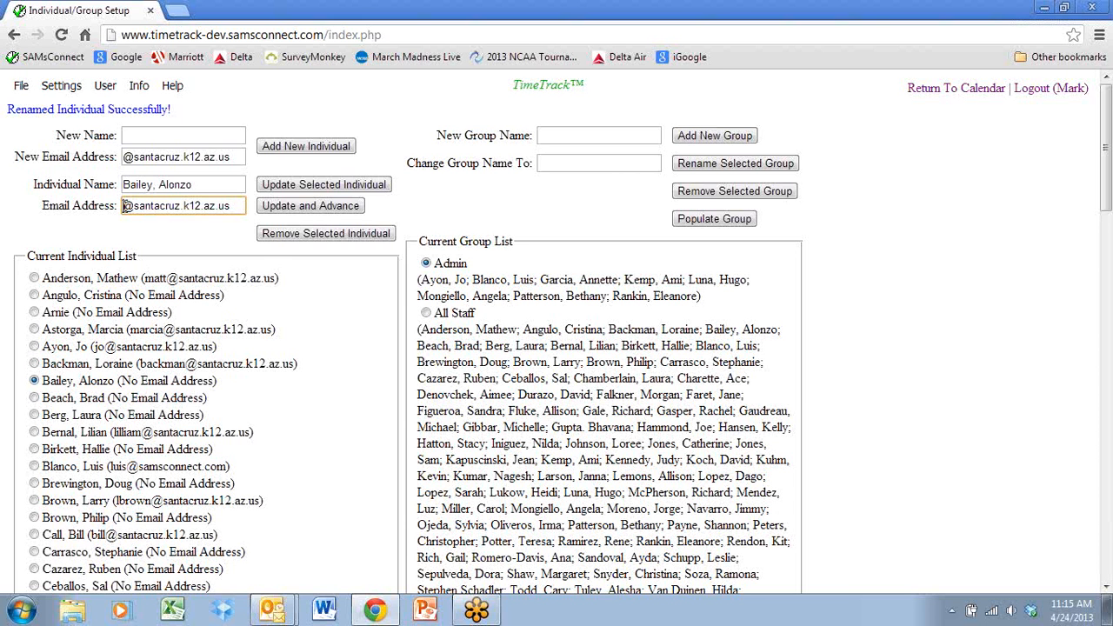
pyautogui.write('Bailey')
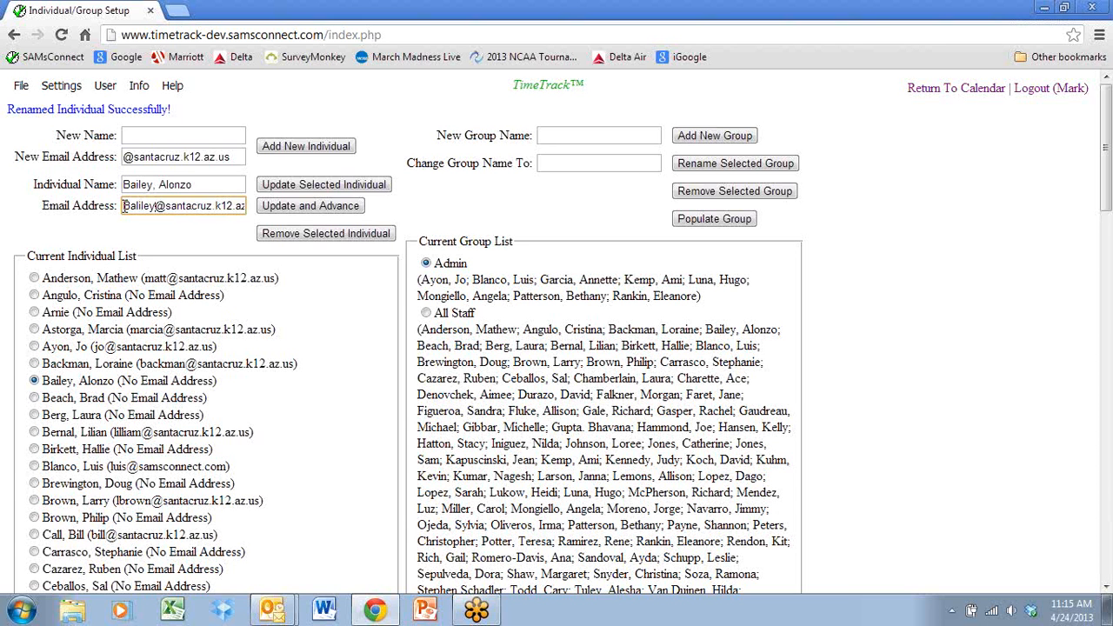
pyautogui.press('BackSpace')
pyautogui.press('BackSpace')
pyautogui.press('BackSpace')
pyautogui.press('BackSpace')
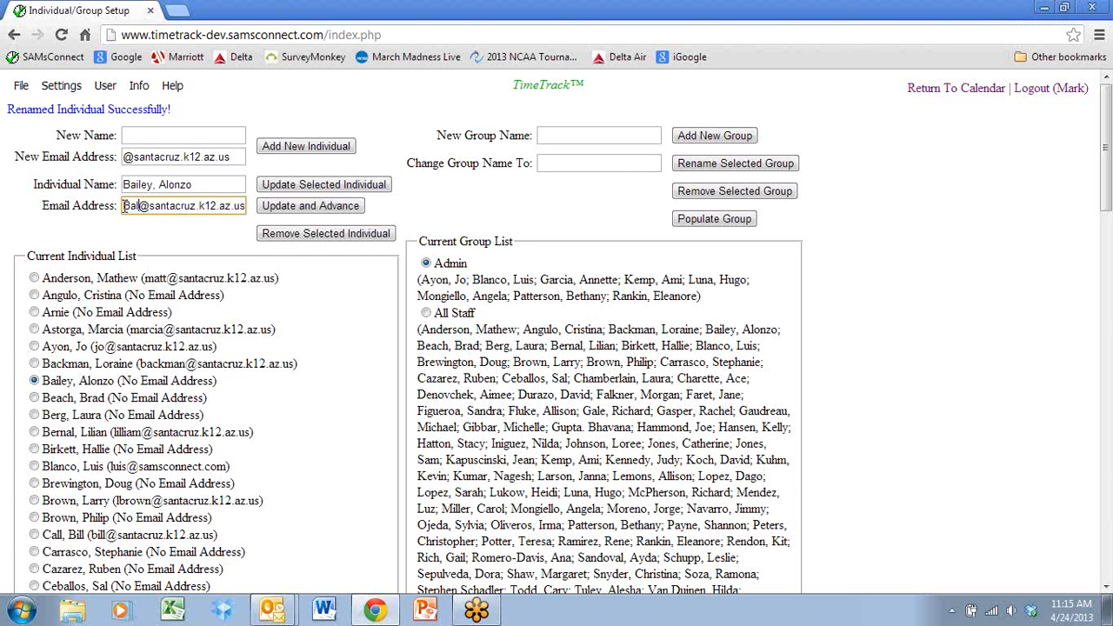
pyautogui.press('BackSpace')
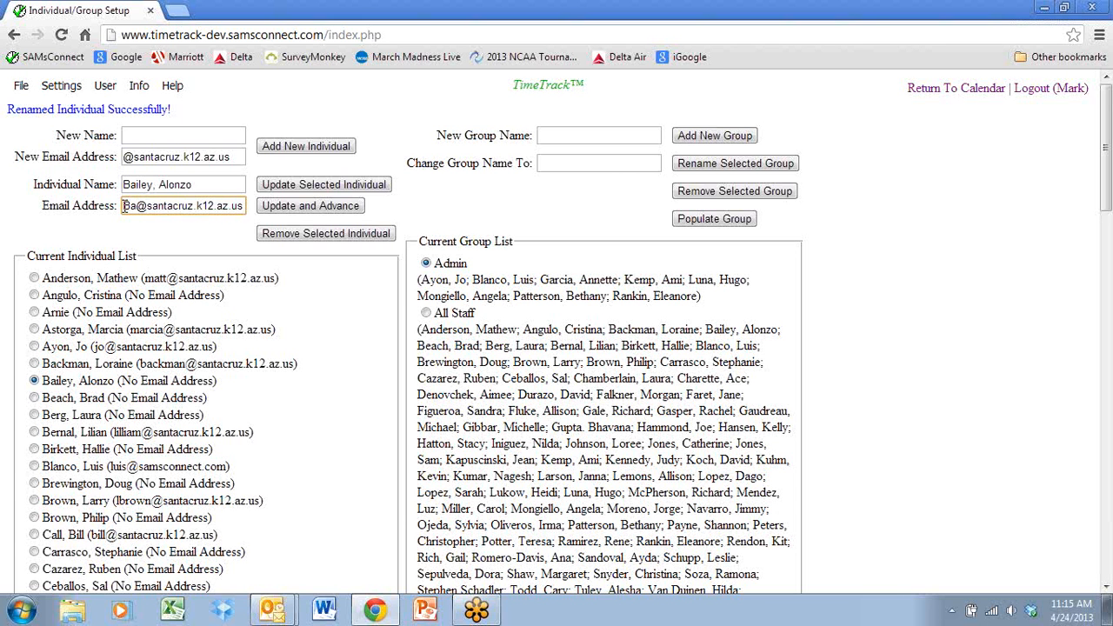
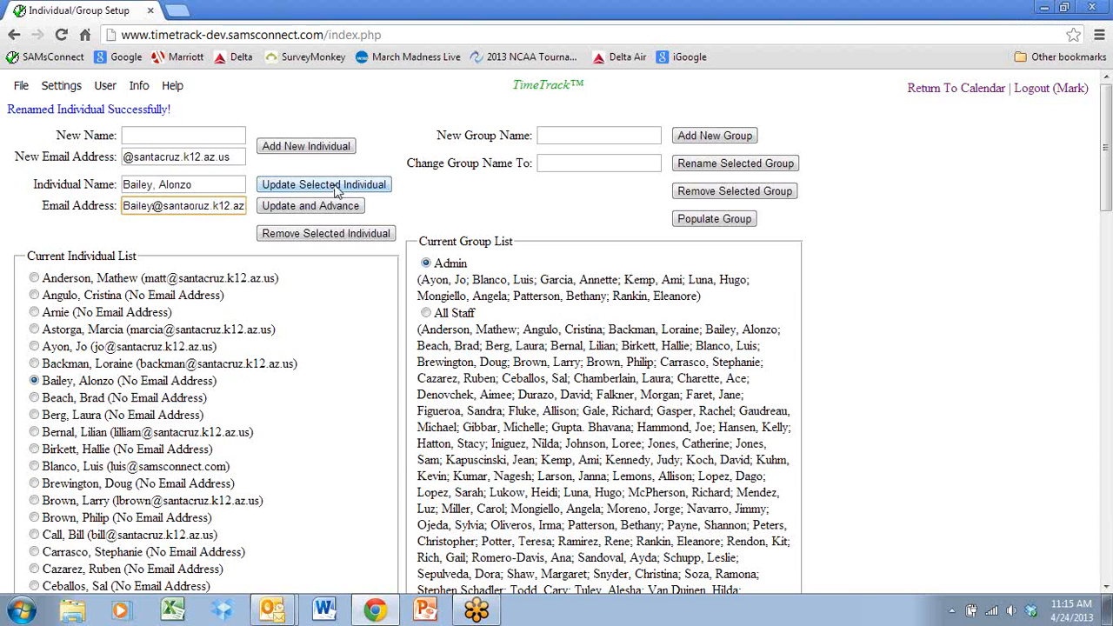
pyautogui.click(317, 209)
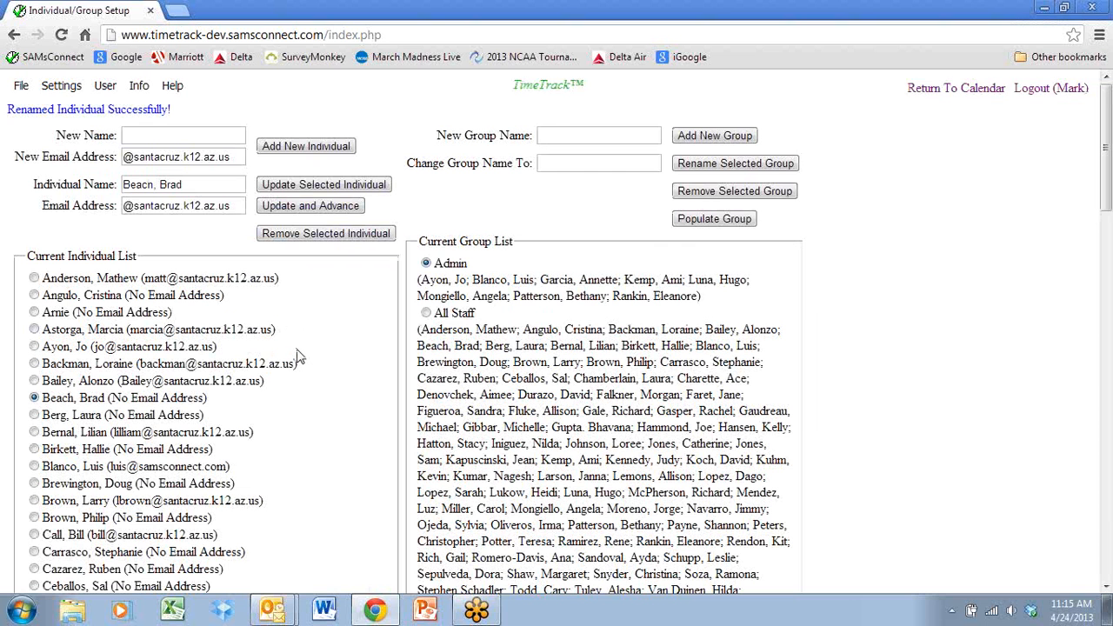
pyautogui.moveTo(477, 612)
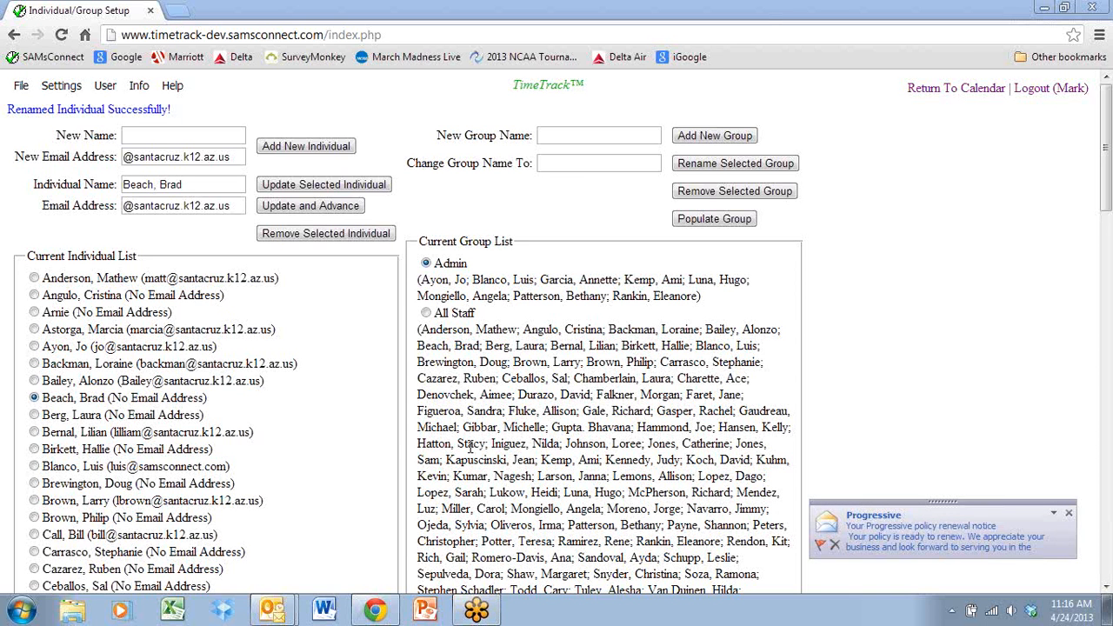
pyautogui.click(479, 14)
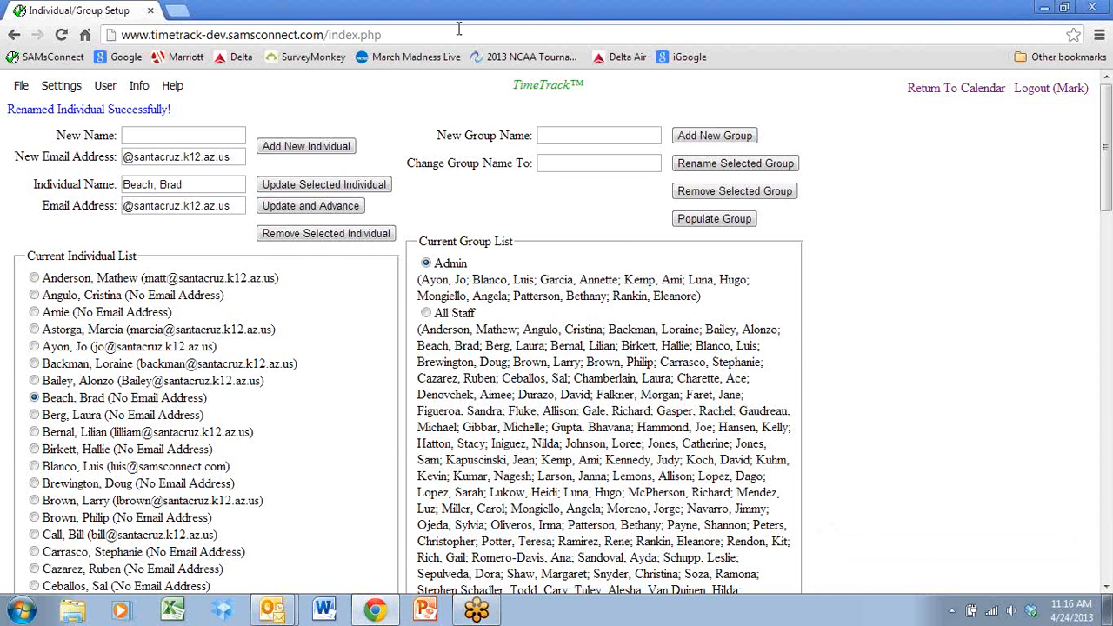
# Replace the third listed individual's preset e-mail entry with an address made of the individual's name at samsconnect.com, and save and advance.
pyautogui.click(35, 313)
pyautogui.click(232, 206)
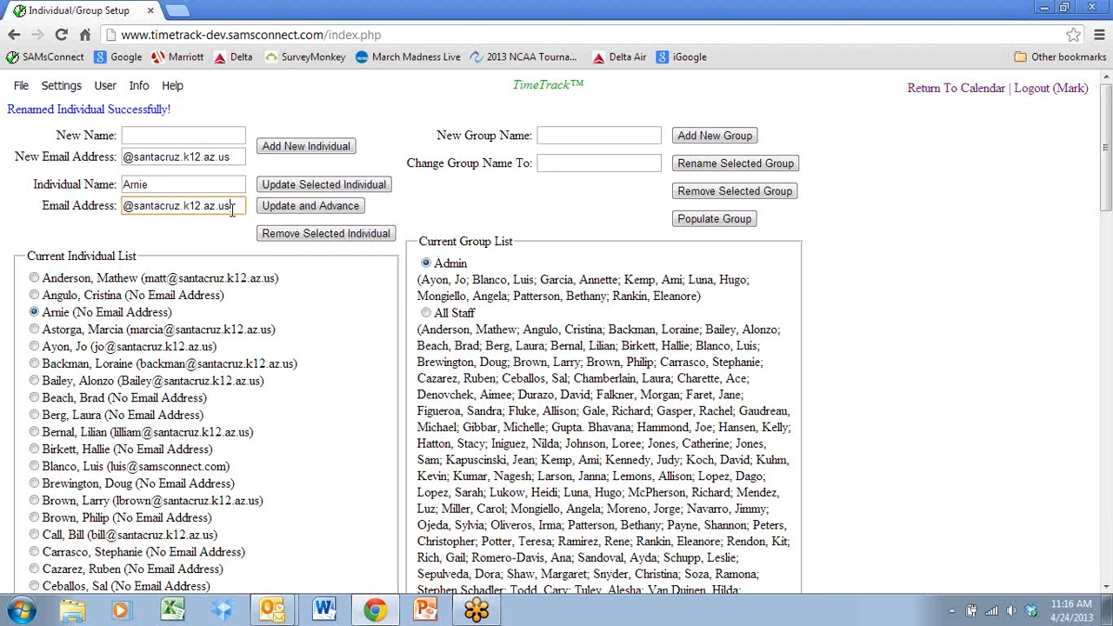
pyautogui.press('BackSpace')
pyautogui.press('BackSpace')
pyautogui.press('BackSpace')
pyautogui.press('BackSpace')
pyautogui.press('BackSpace')
pyautogui.press('BackSpace')
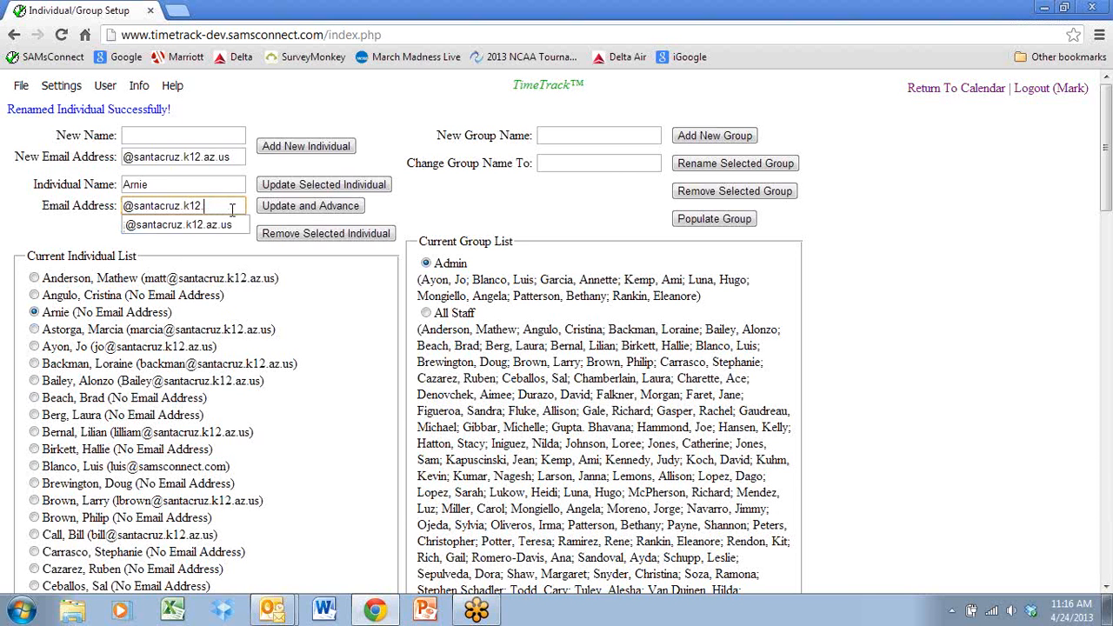
pyautogui.press('BackSpace')
pyautogui.press('BackSpace')
pyautogui.press('BackSpace')
pyautogui.press('BackSpace')
pyautogui.press('BackSpace')
pyautogui.press('BackSpace')
pyautogui.press('BackSpace')
pyautogui.press('BackSpace')
pyautogui.press('BackSpace')
pyautogui.press('BackSpace')
pyautogui.press('BackSpace')
pyautogui.press('BackSpace')
pyautogui.press('BackSpace')
pyautogui.press('BackSpace')
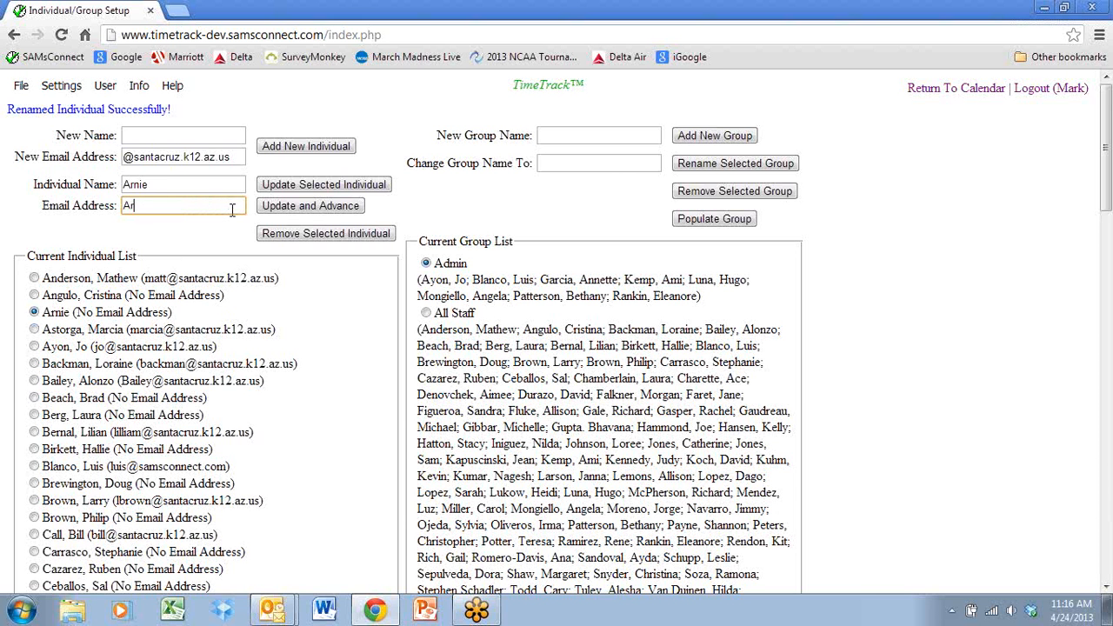
pyautogui.click(308, 213)
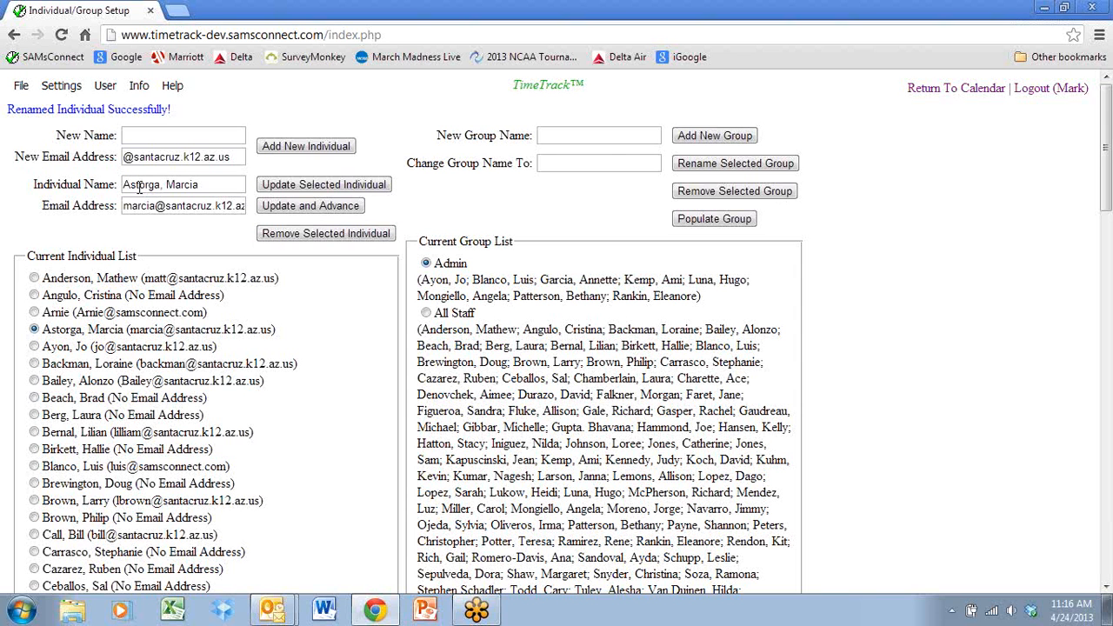
# Return to the calendar, check the email links in Thursday's Decision Making Groups and Committees event, and close it without saving.
pyautogui.click(975, 90)
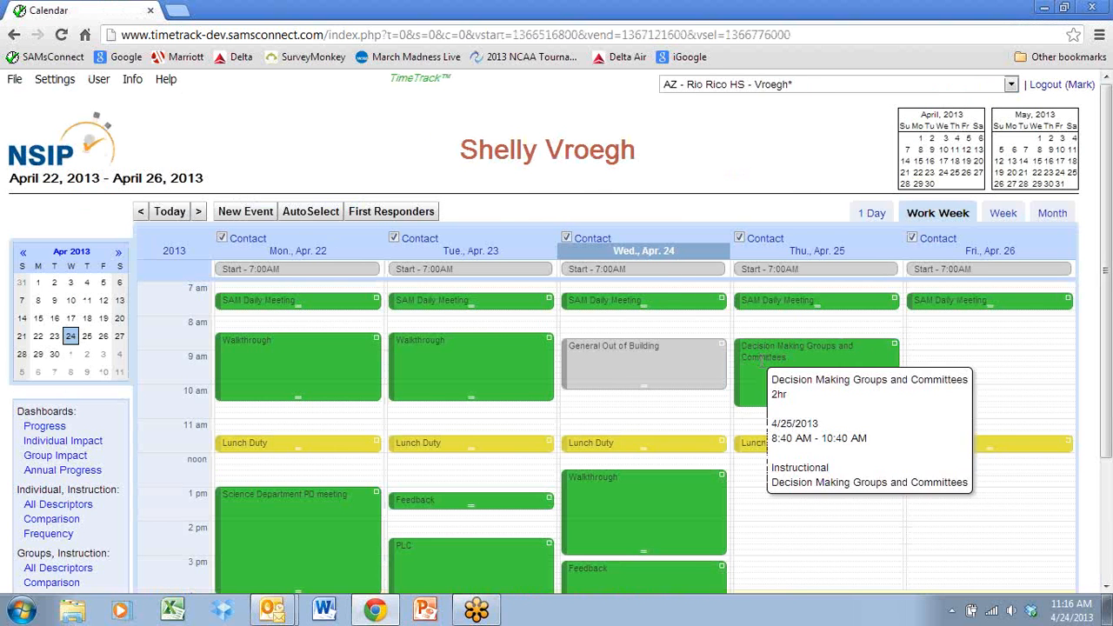
pyautogui.click(763, 368)
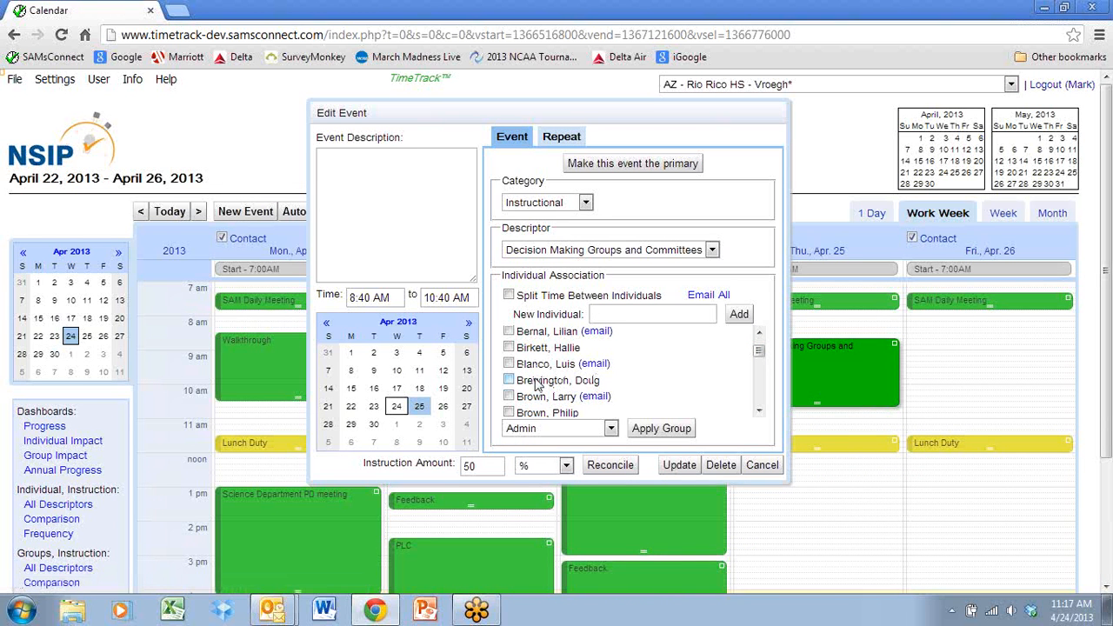
pyautogui.click(759, 465)
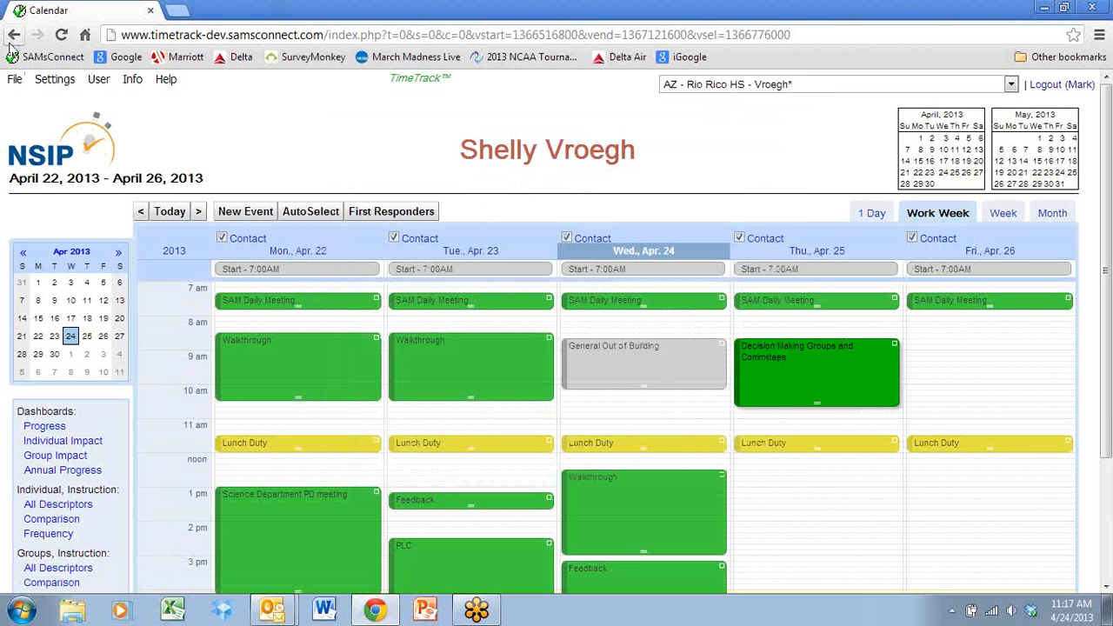
# In the Individual/Group Setup, add the thirteenth listed individual's e-mail address, using the last name before the preset domain, and save and advance.
pyautogui.click(54, 78)
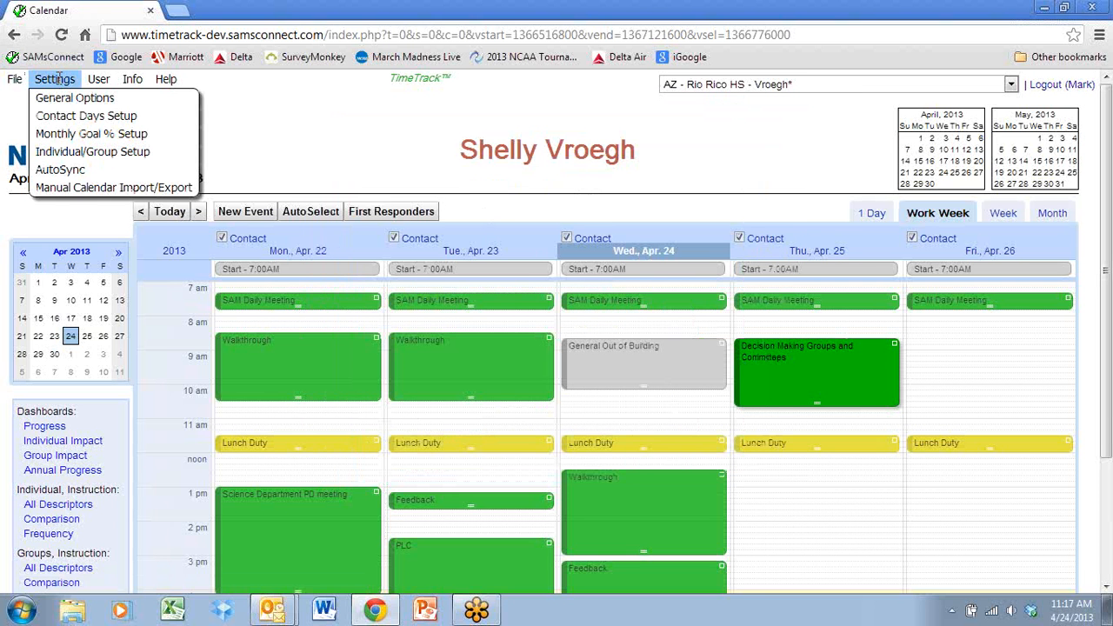
pyautogui.click(67, 153)
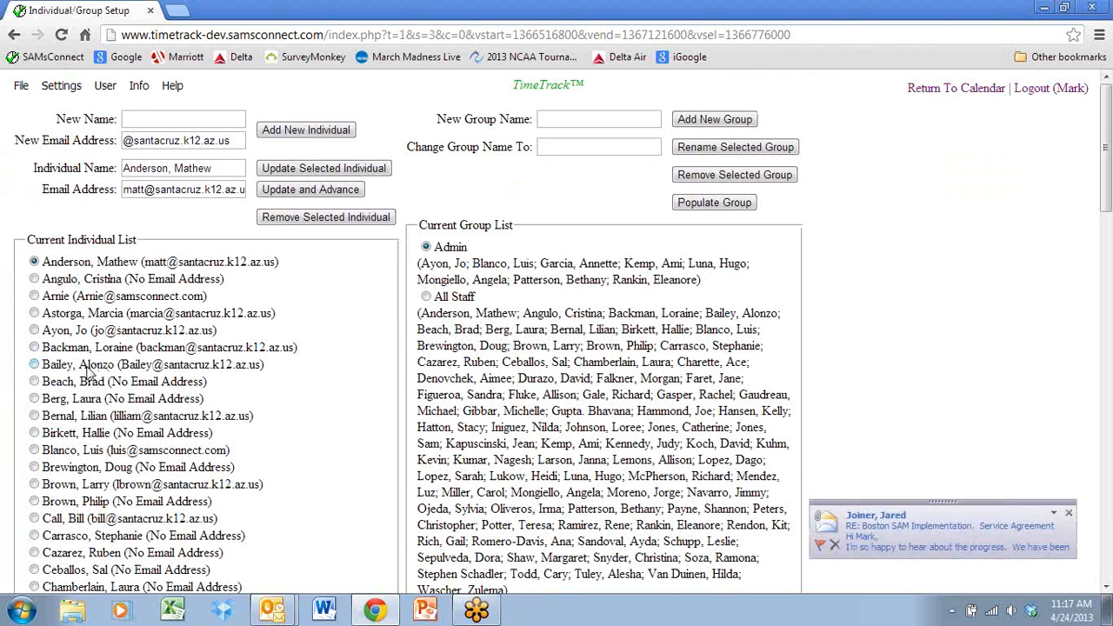
pyautogui.click(34, 467)
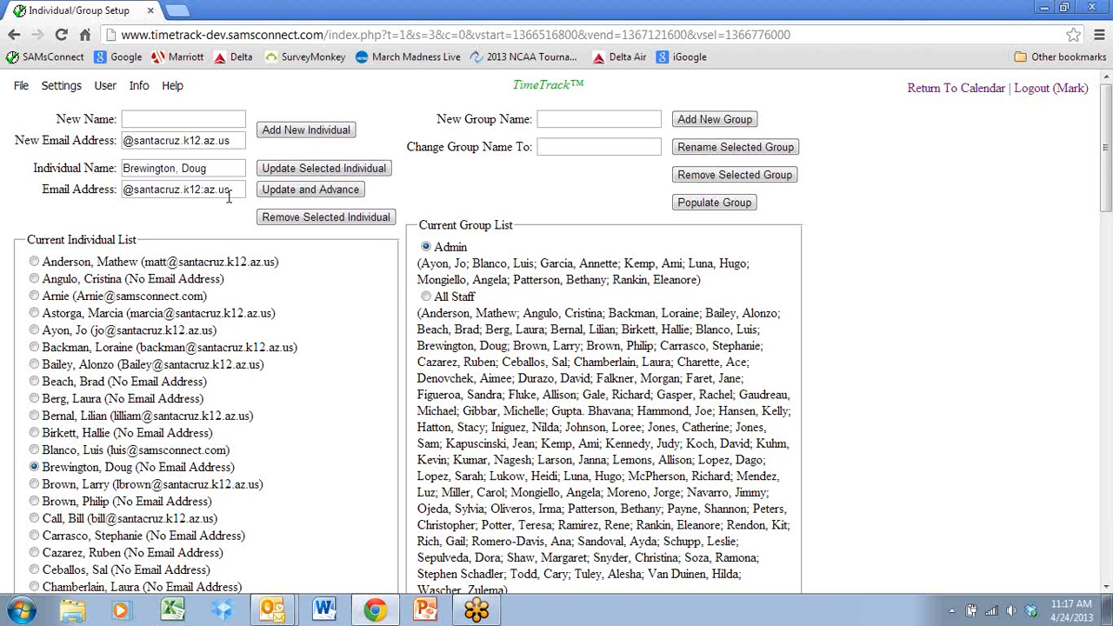
pyautogui.click(125, 193)
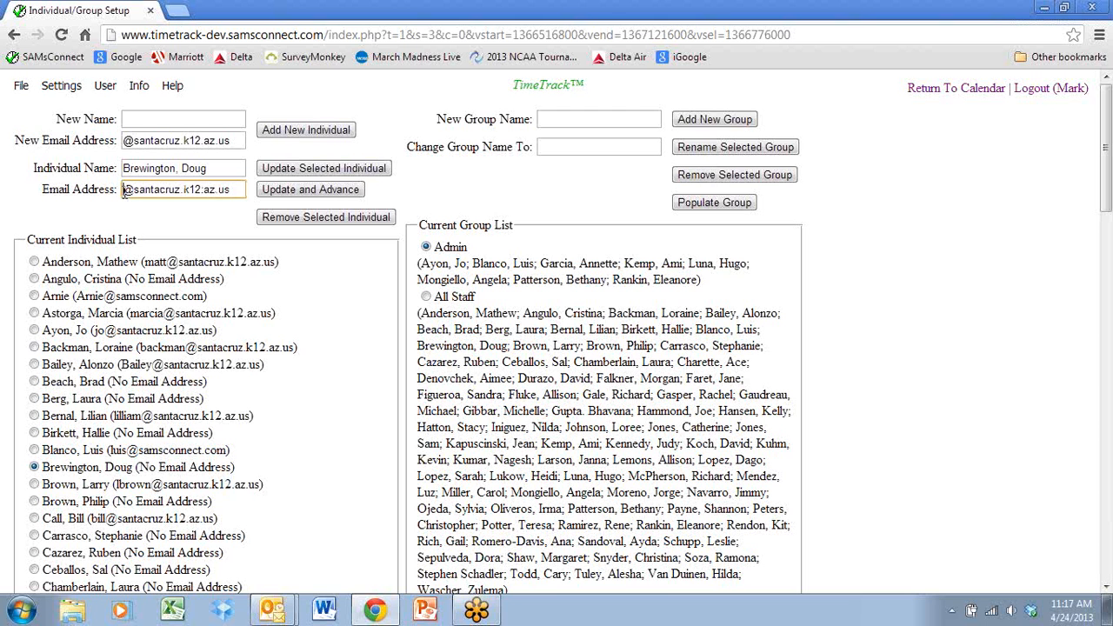
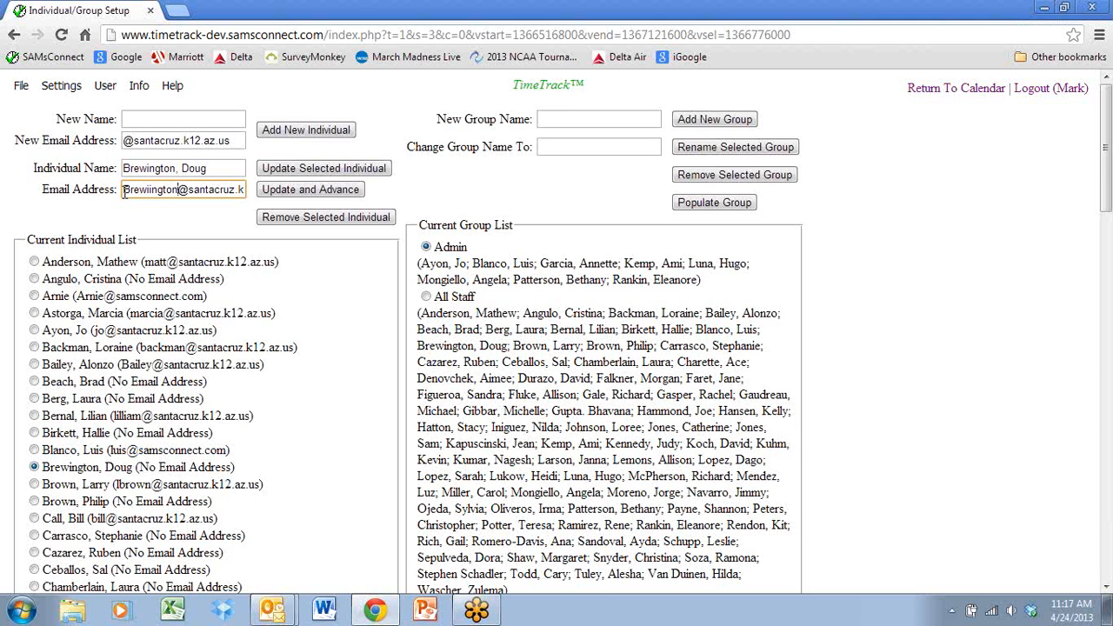
pyautogui.click(335, 191)
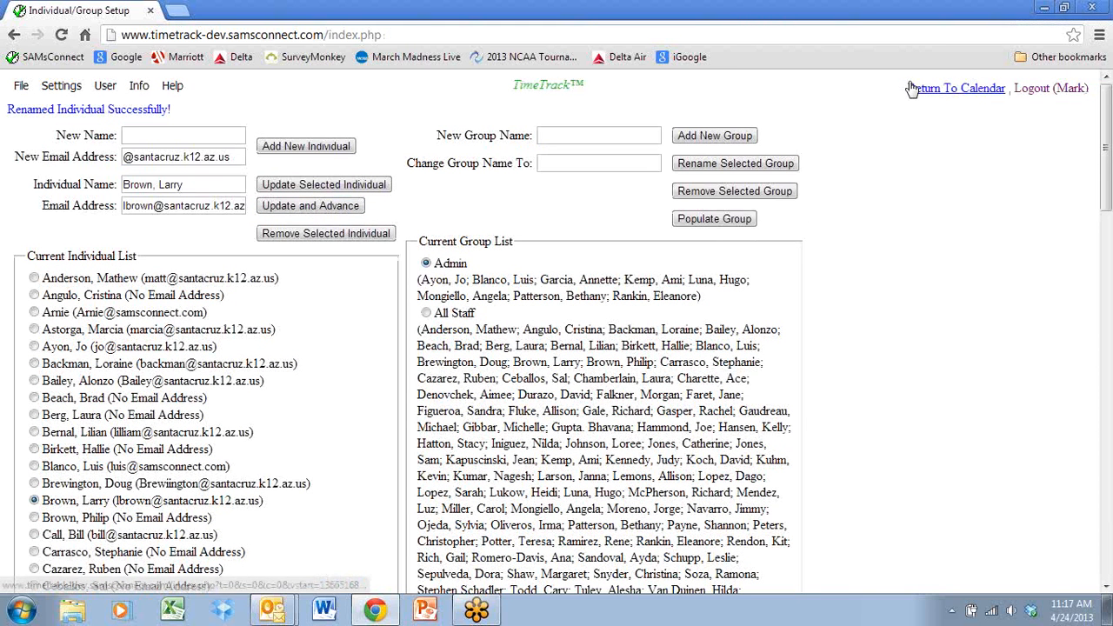
# Return to the calendar, start a new event on Thursday, April 25 at 1:10 PM, and associate the fifth listed individual.
pyautogui.click(960, 96)
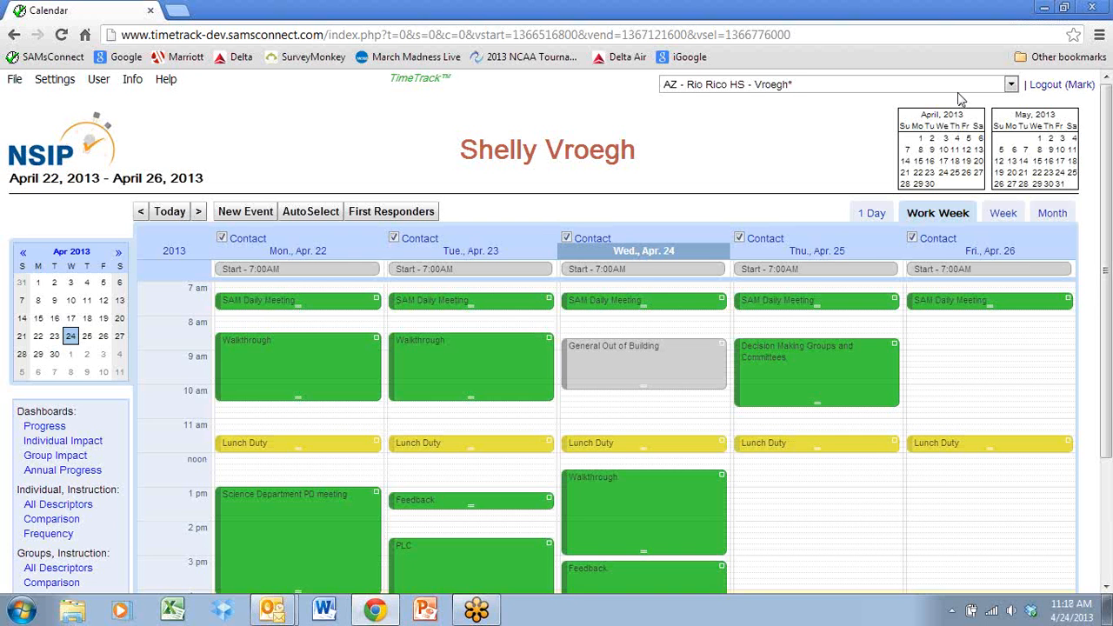
pyautogui.moveTo(428, 374)
pyautogui.click(777, 505)
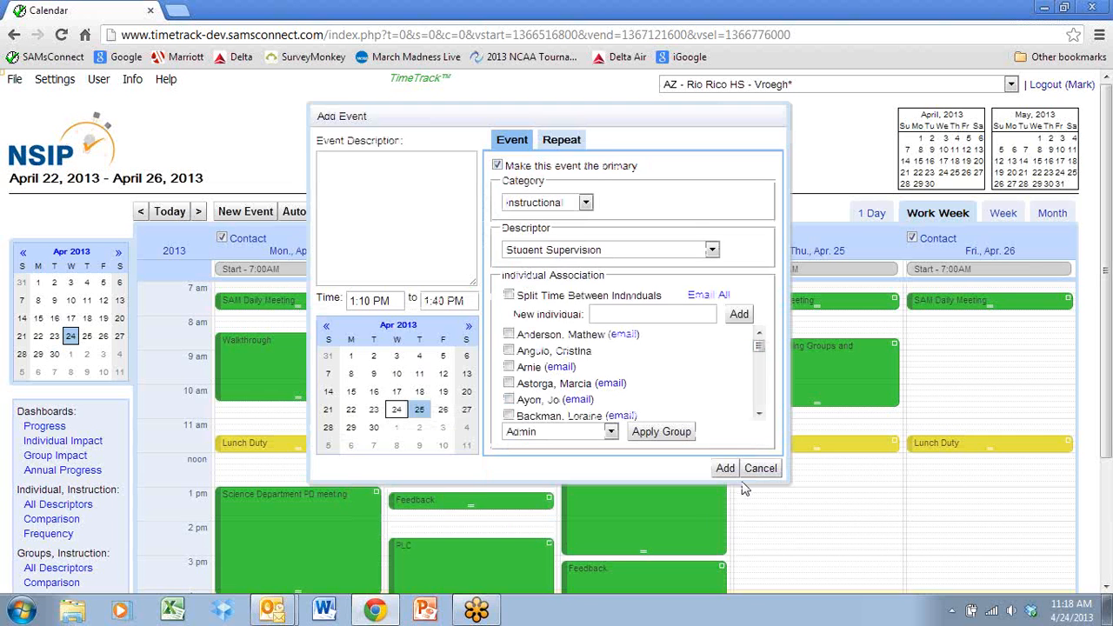
pyautogui.click(510, 399)
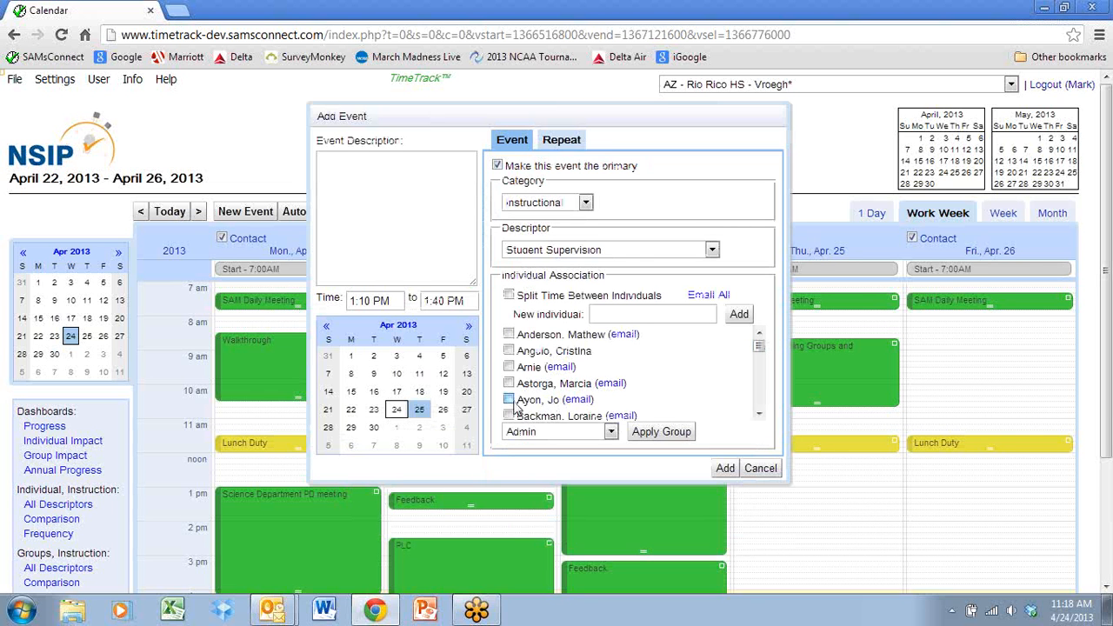
# Start a Custom email to the associated individual with the subject "please come see me".
pyautogui.click(578, 399)
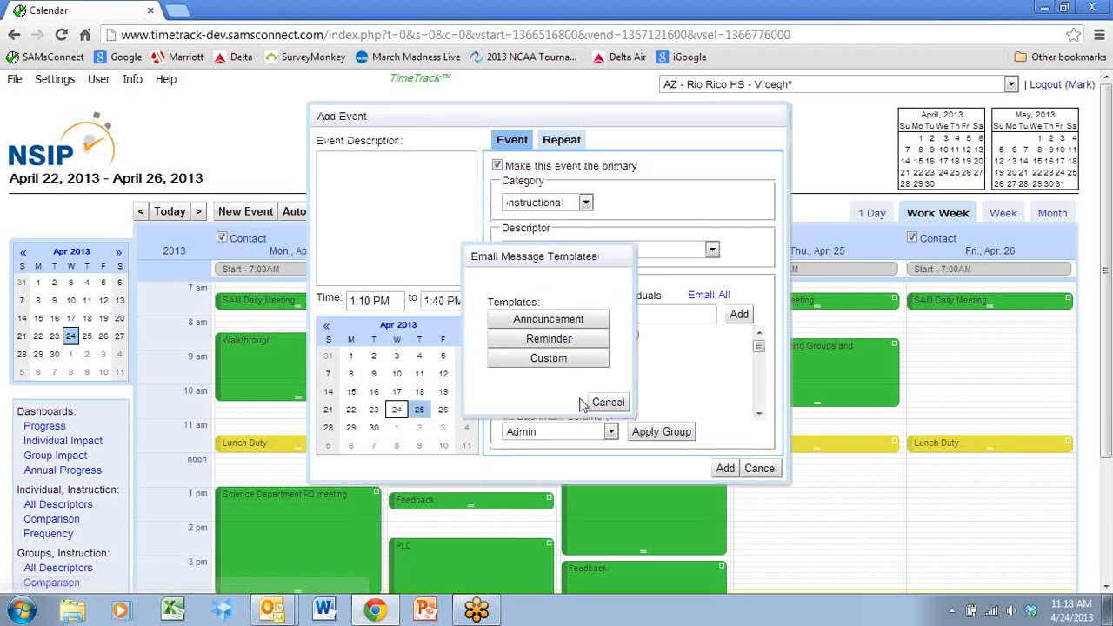
pyautogui.click(542, 363)
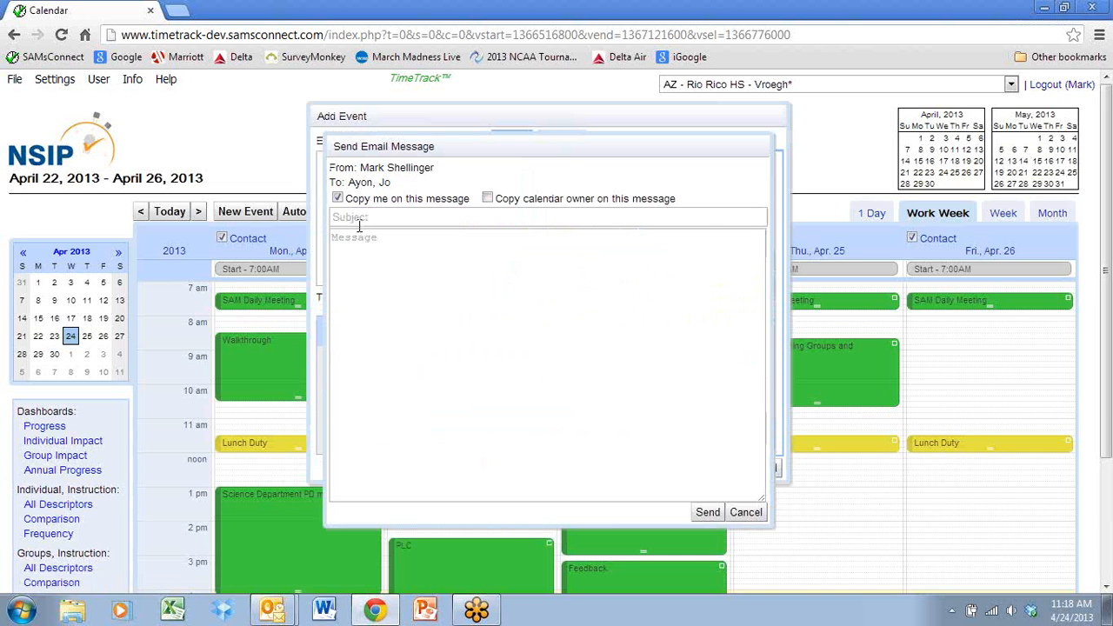
pyautogui.click(359, 223)
pyautogui.write('pleas')
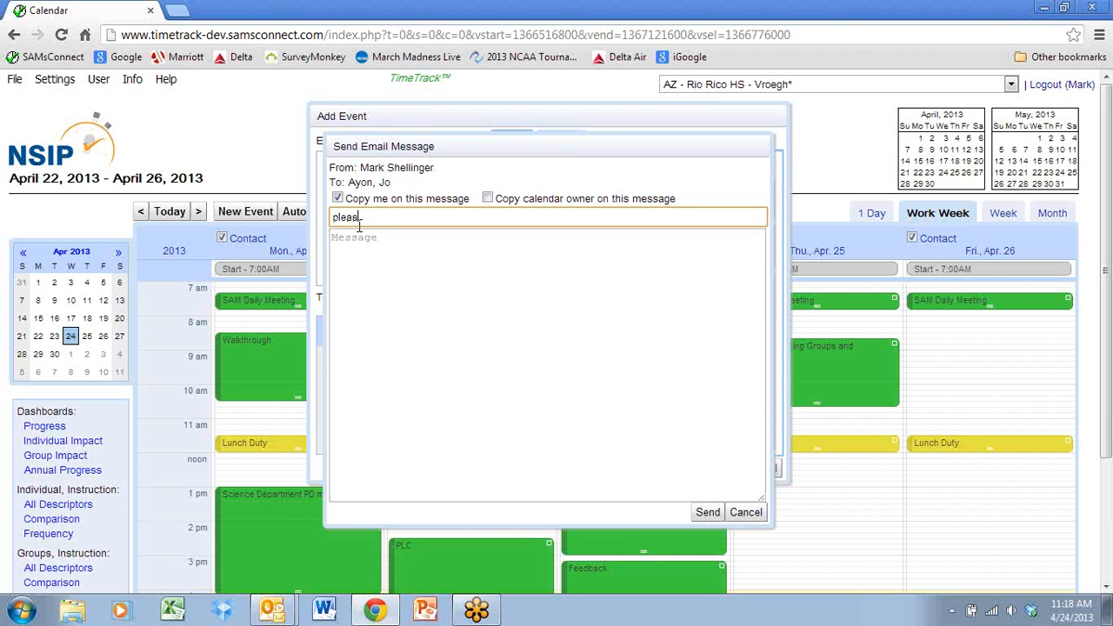
pyautogui.write('e come see me')
# Write that the named principal "would like to schedule time with you", send the email, and close the new event without adding it.
pyautogui.click(341, 267)
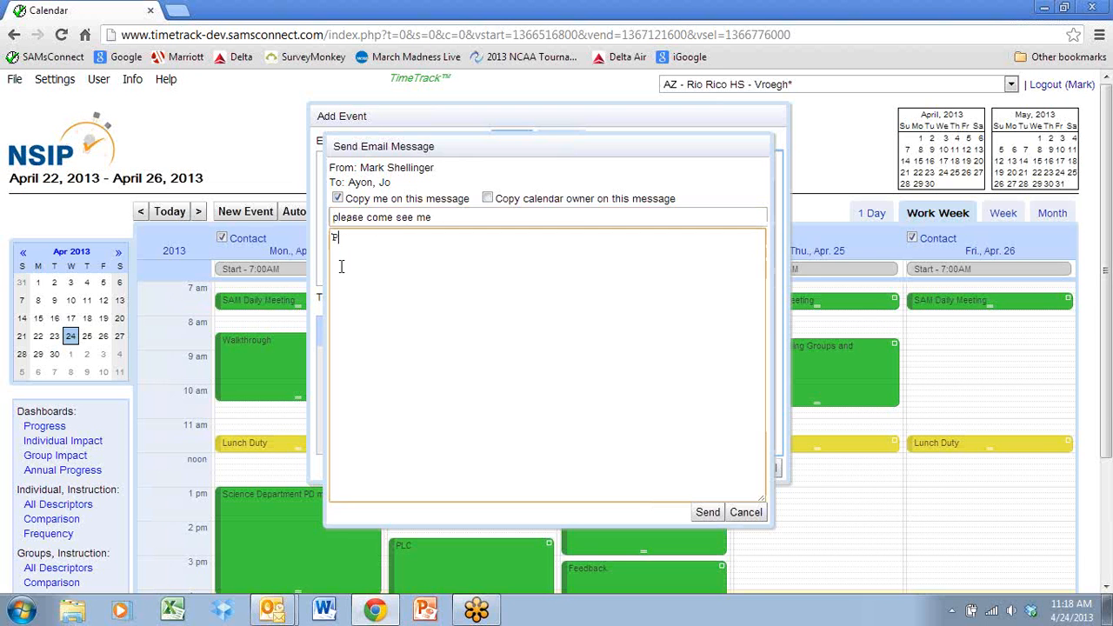
pyautogui.write('Principal Shelly would')
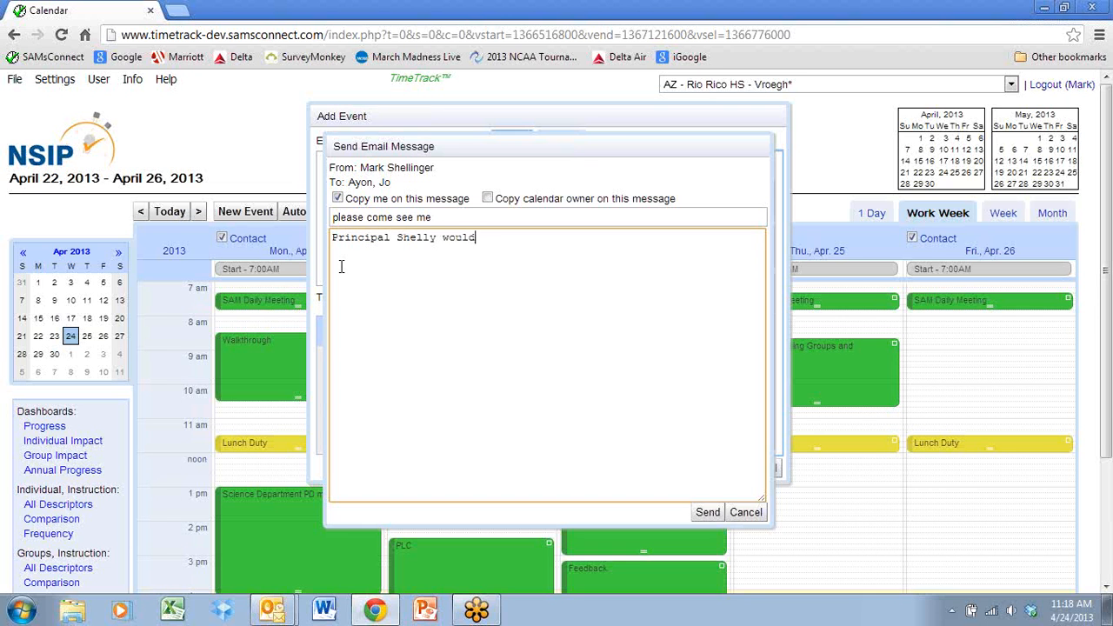
pyautogui.write(' like to schedule time ')
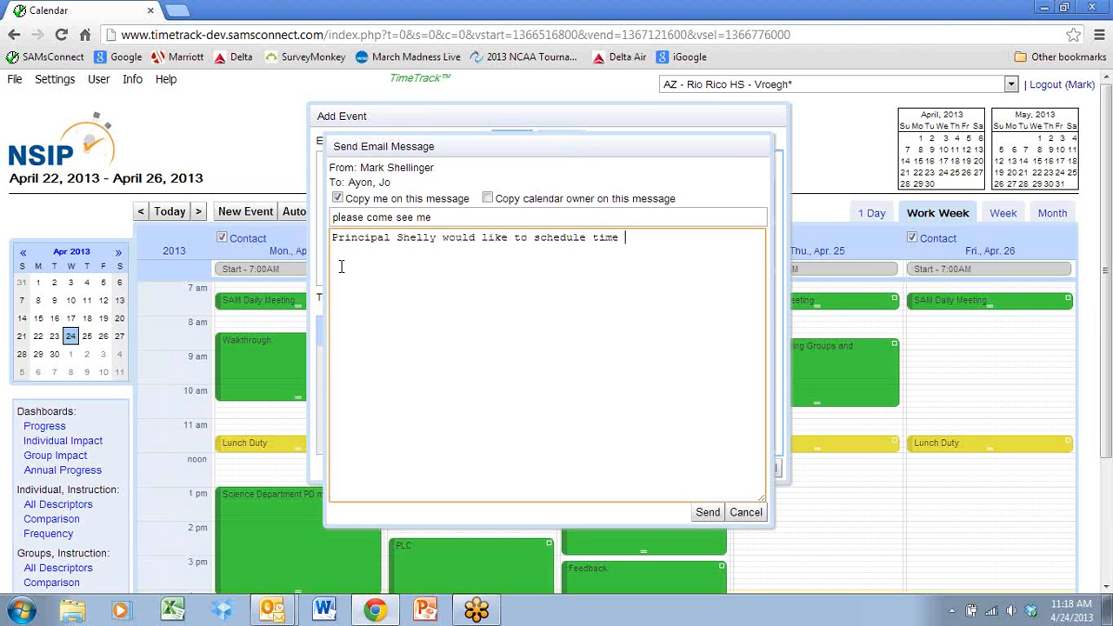
pyautogui.write('with you.')
pyautogui.click(706, 513)
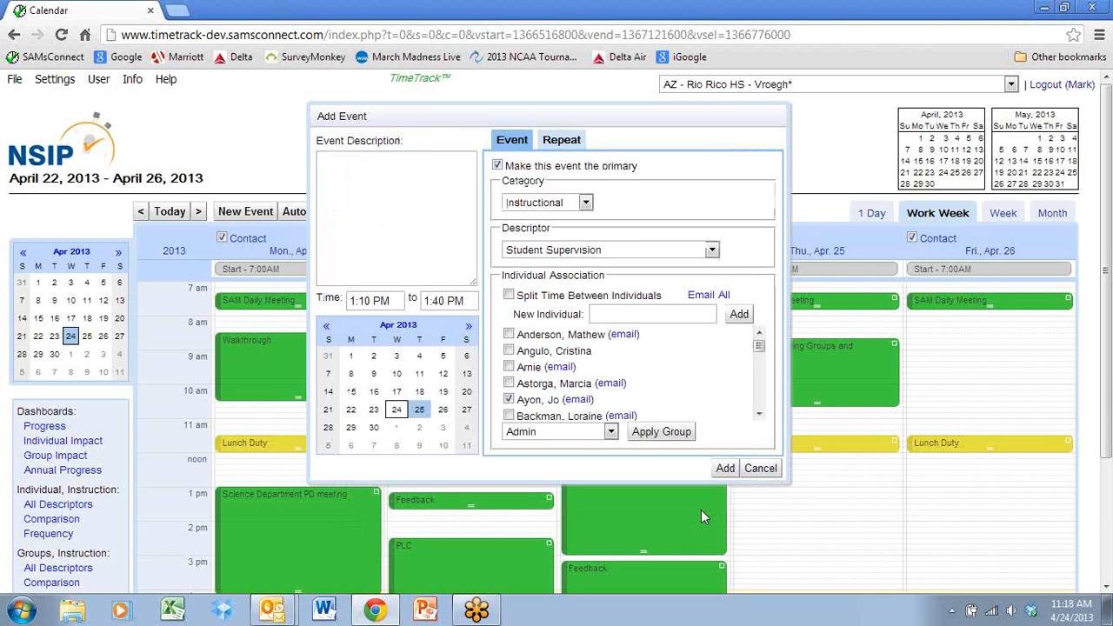
pyautogui.click(775, 471)
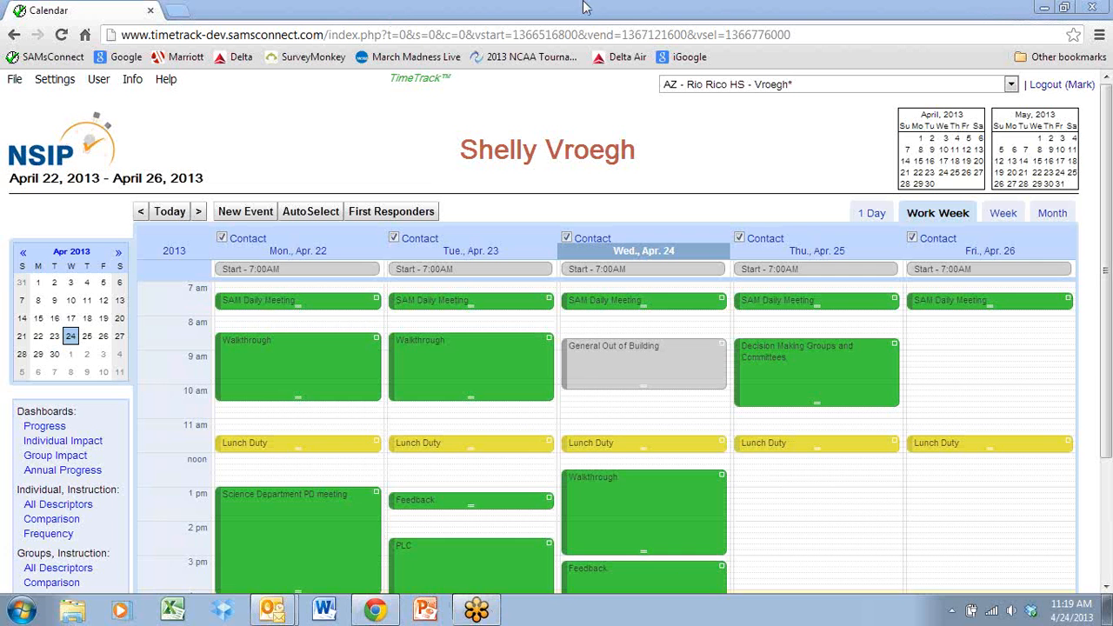
# Open the First Responders information and start an email to the second responder for AIMS.
pyautogui.click(412, 217)
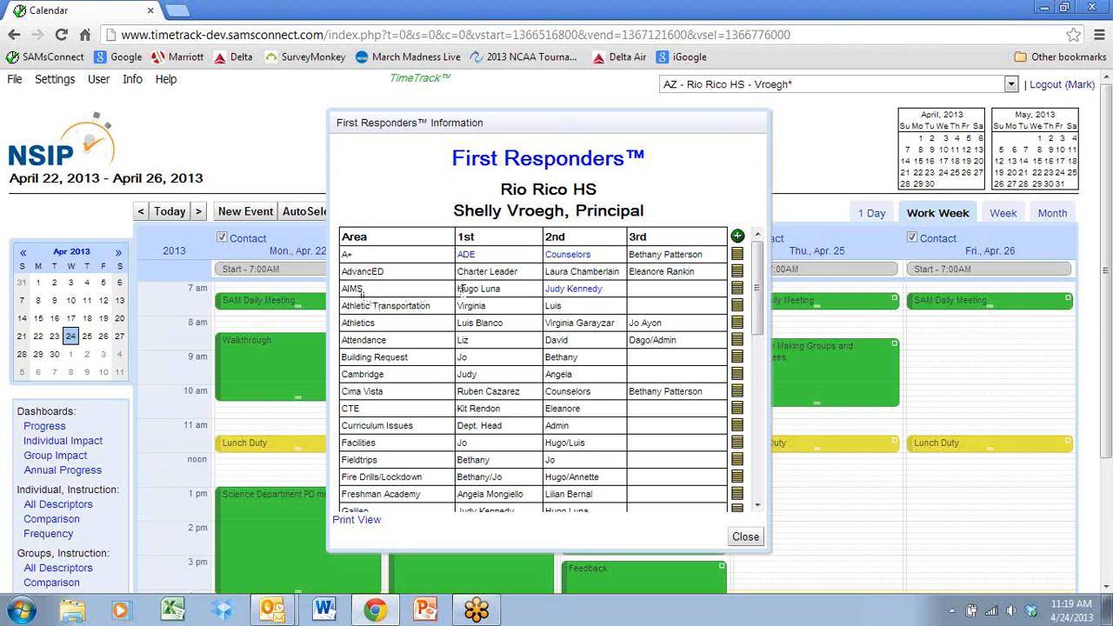
pyautogui.click(573, 288)
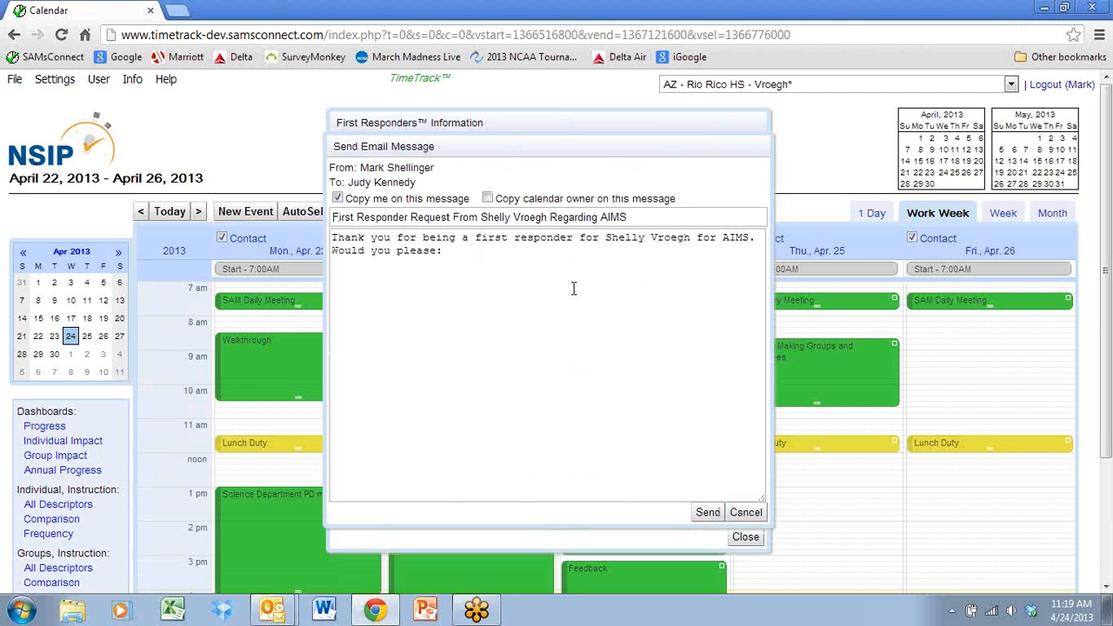
# Complete the "Would you please:" request with an instruction to call the contact, giving the contact's name and phone number.
pyautogui.click(466, 252)
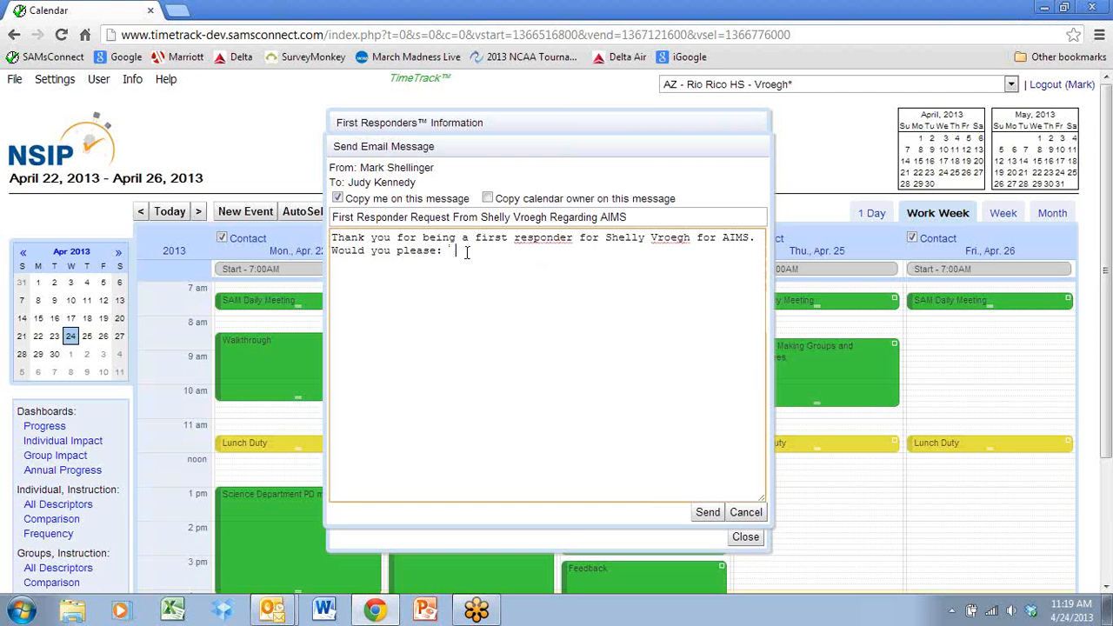
pyautogui.write('call Mrs. Stew')
pyautogui.write('ens at S')
pyautogui.write('67-9')
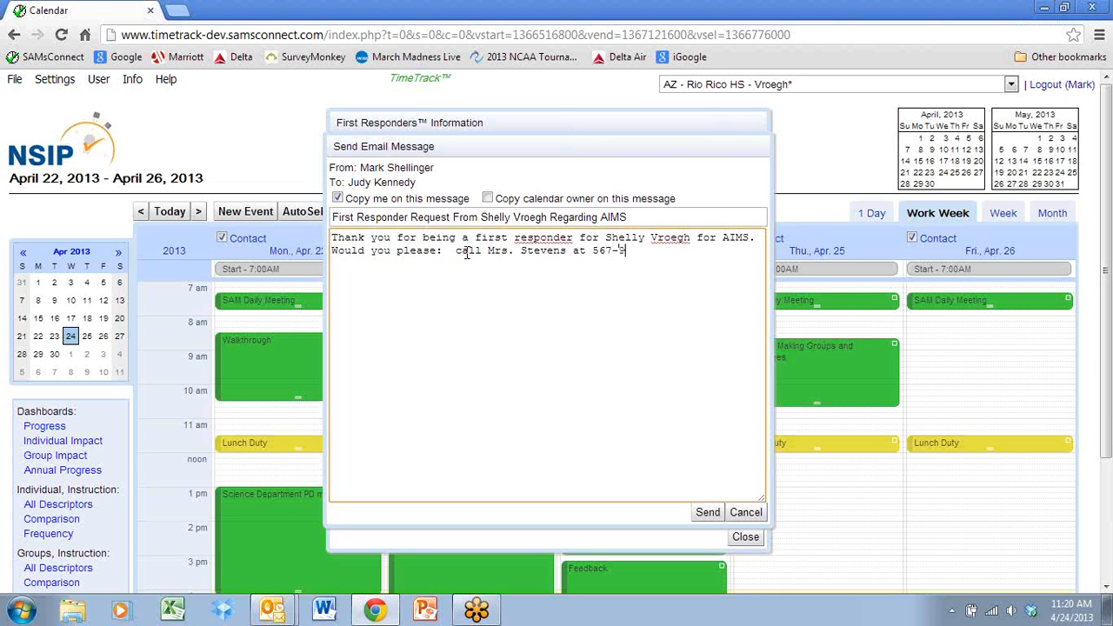
pyautogui.write('845 and let me know if th')
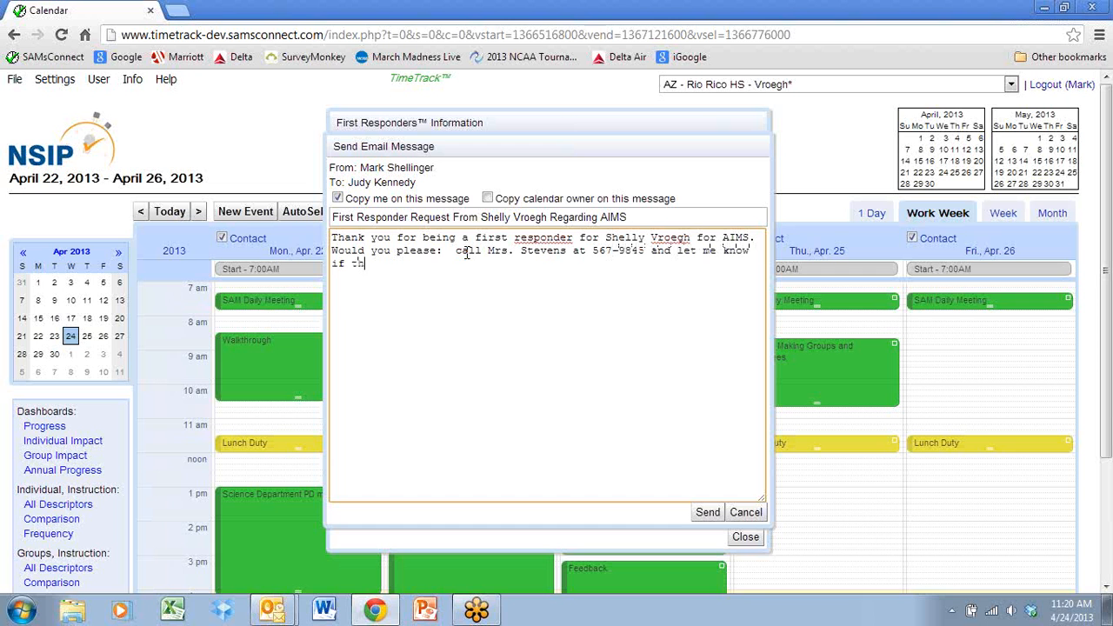
# Finish the request with "and let me know if the situation is ok.", send it, and close the First Responders information.
pyautogui.write('e situation is ok.')
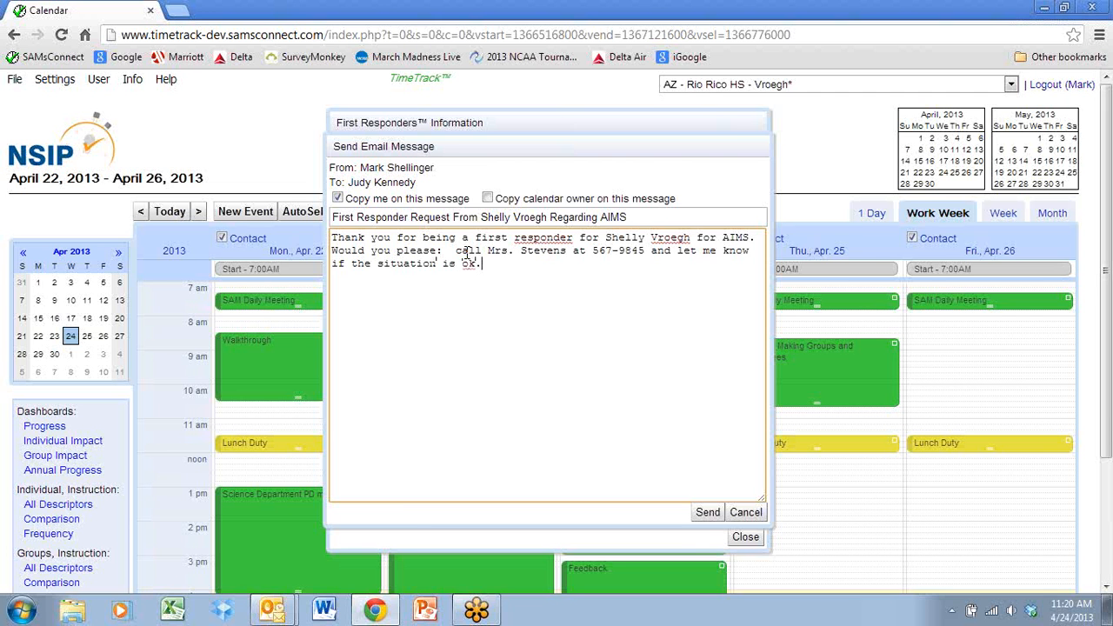
pyautogui.click(707, 516)
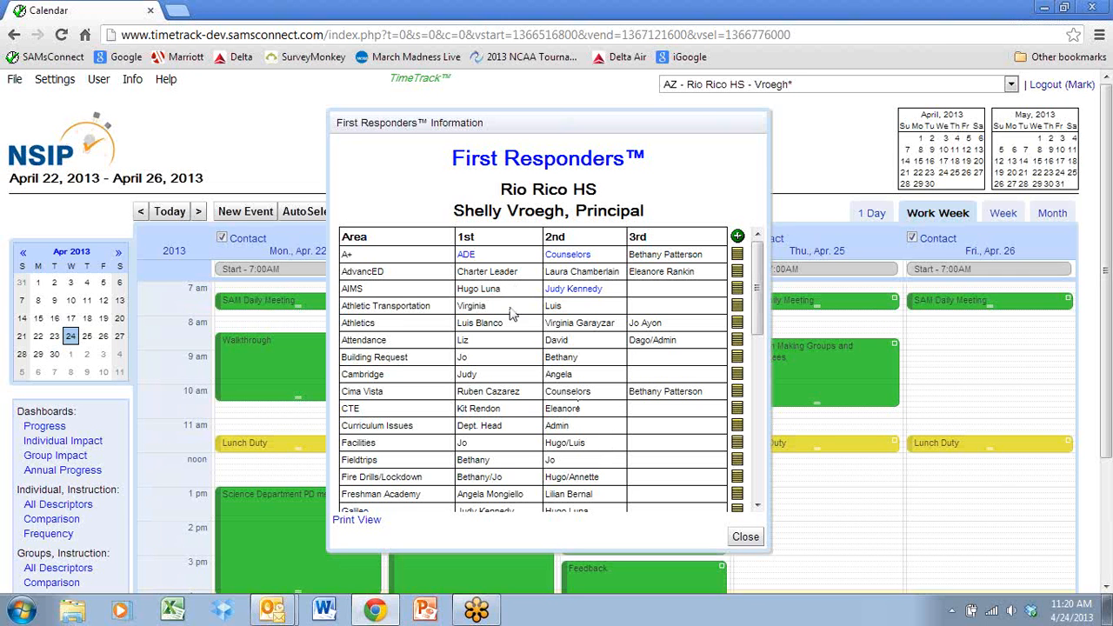
pyautogui.click(745, 538)
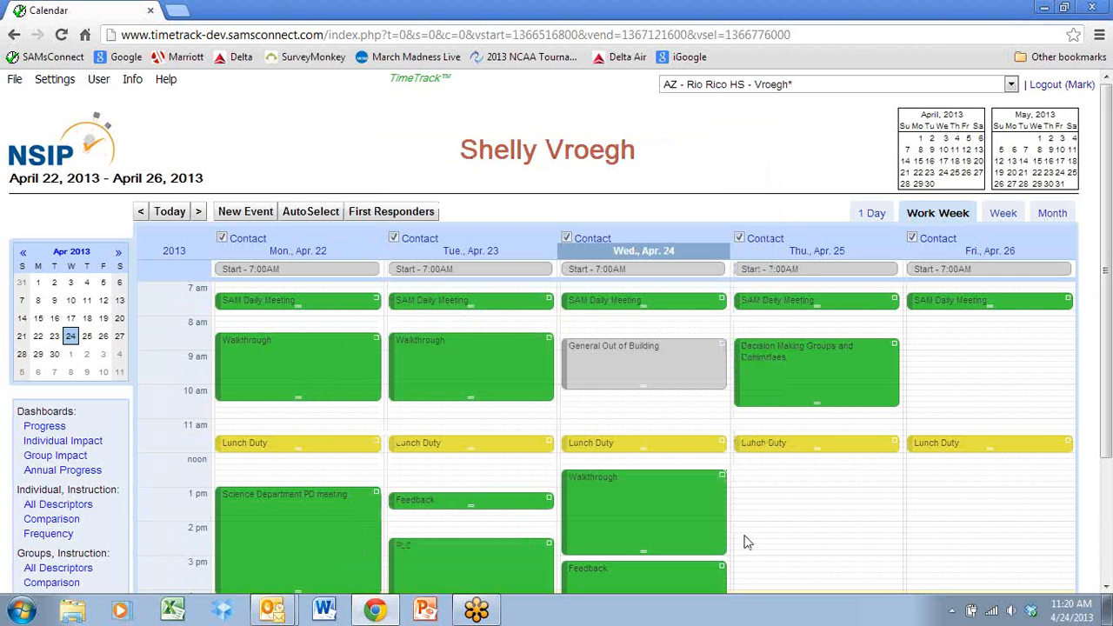
# Open the Individual/Group Setup and select the individual who is the first responder for AIMS.
pyautogui.click(49, 81)
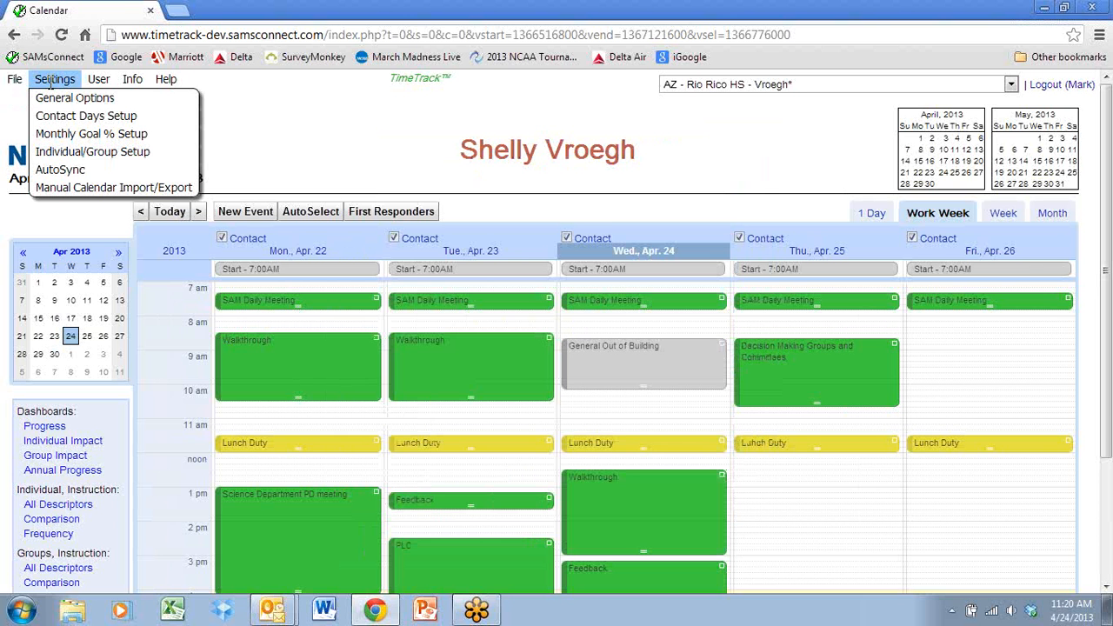
pyautogui.click(65, 152)
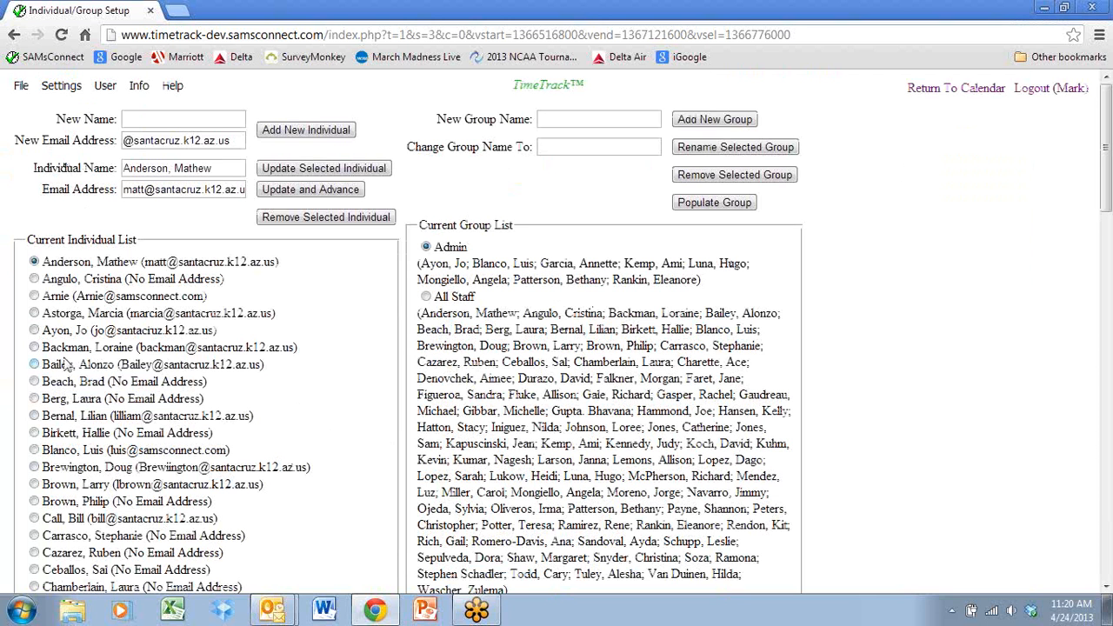
pyautogui.click(34, 365)
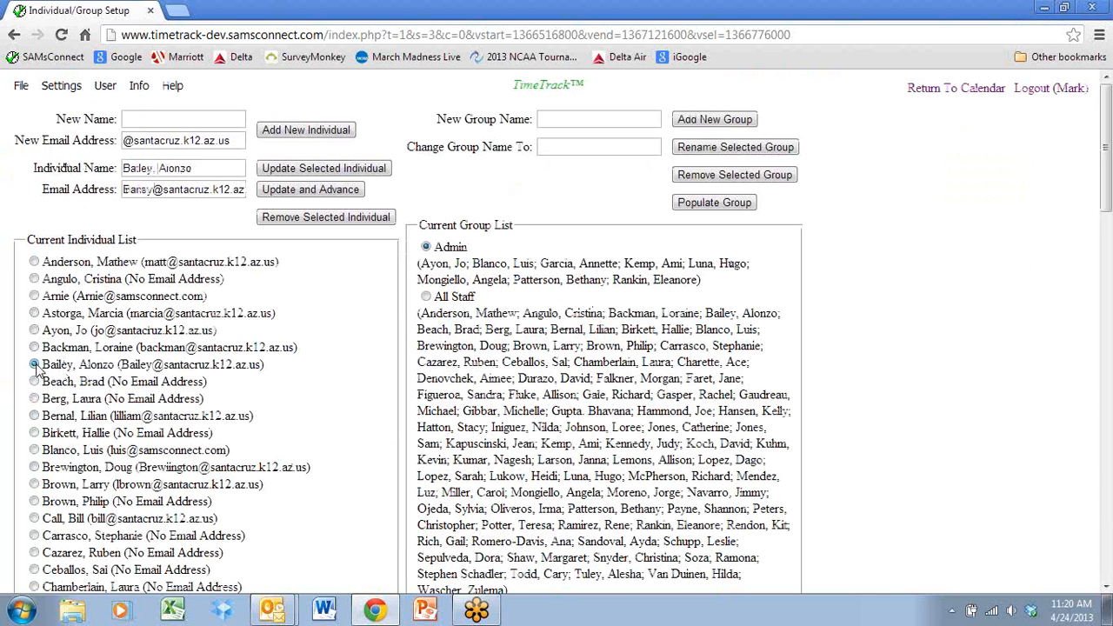
pyautogui.scroll(-2, 37, 369)
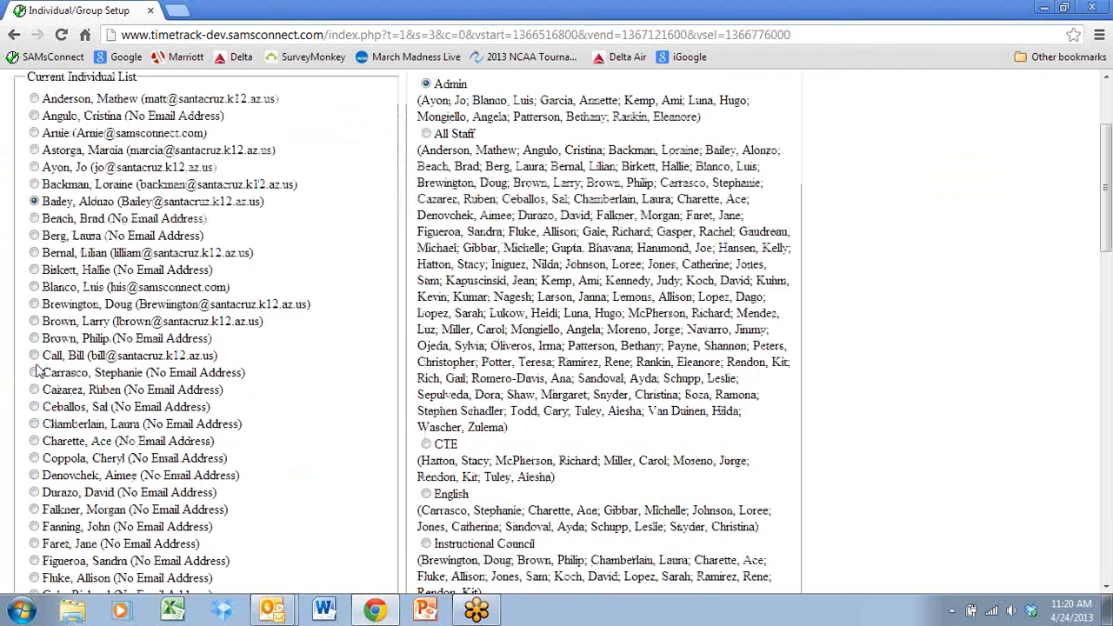
pyautogui.scroll(-6, 38, 369)
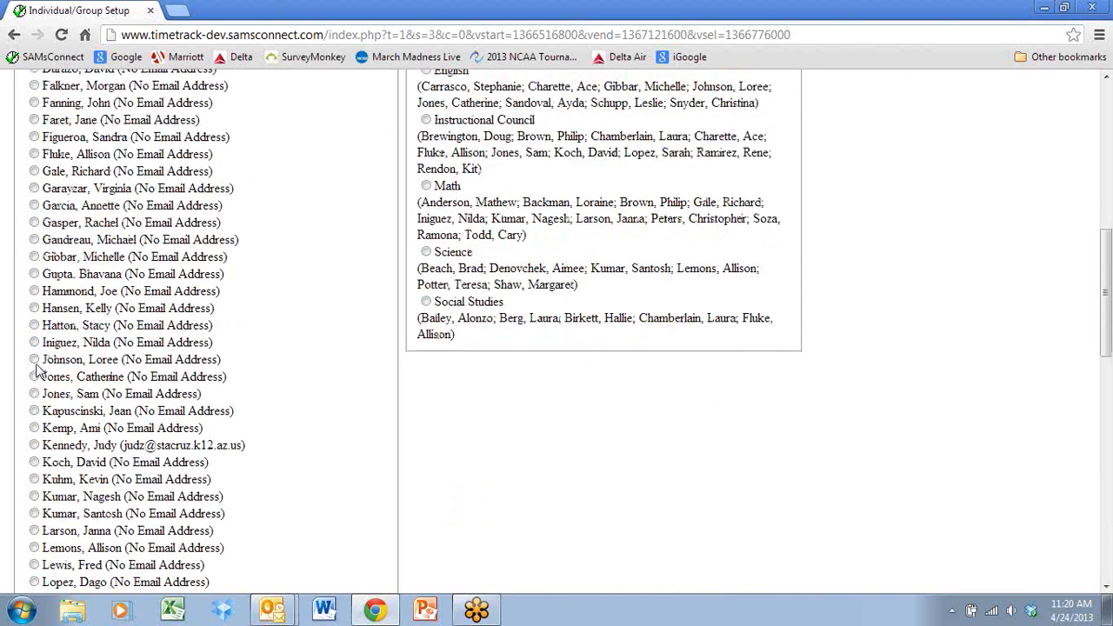
pyautogui.scroll(-1, 36, 368)
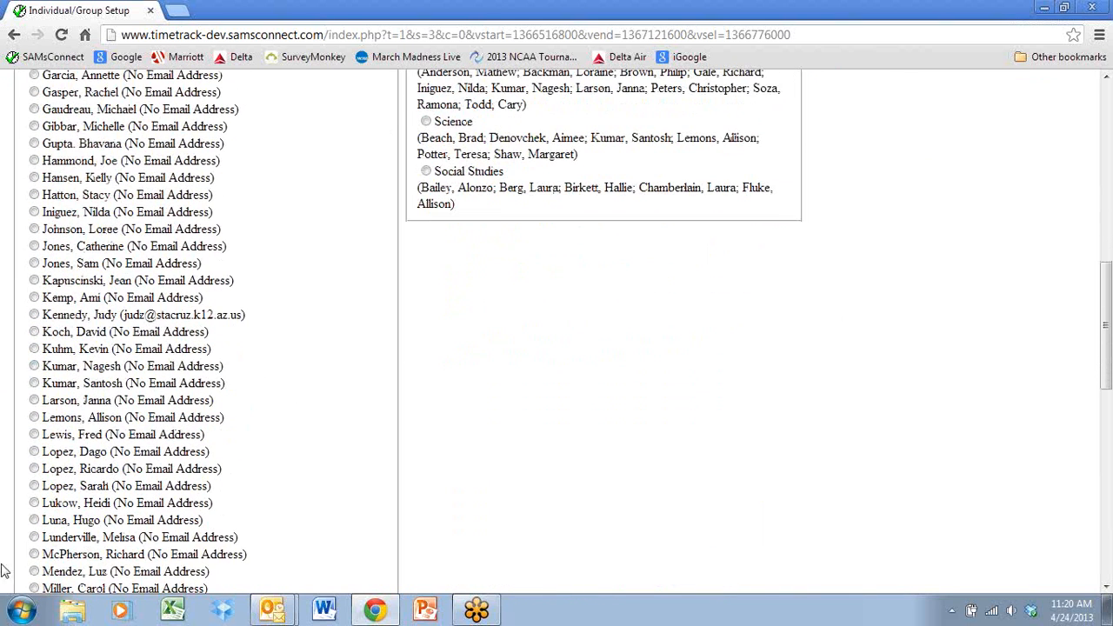
pyautogui.click(34, 520)
pyautogui.scroll(5, 143, 422)
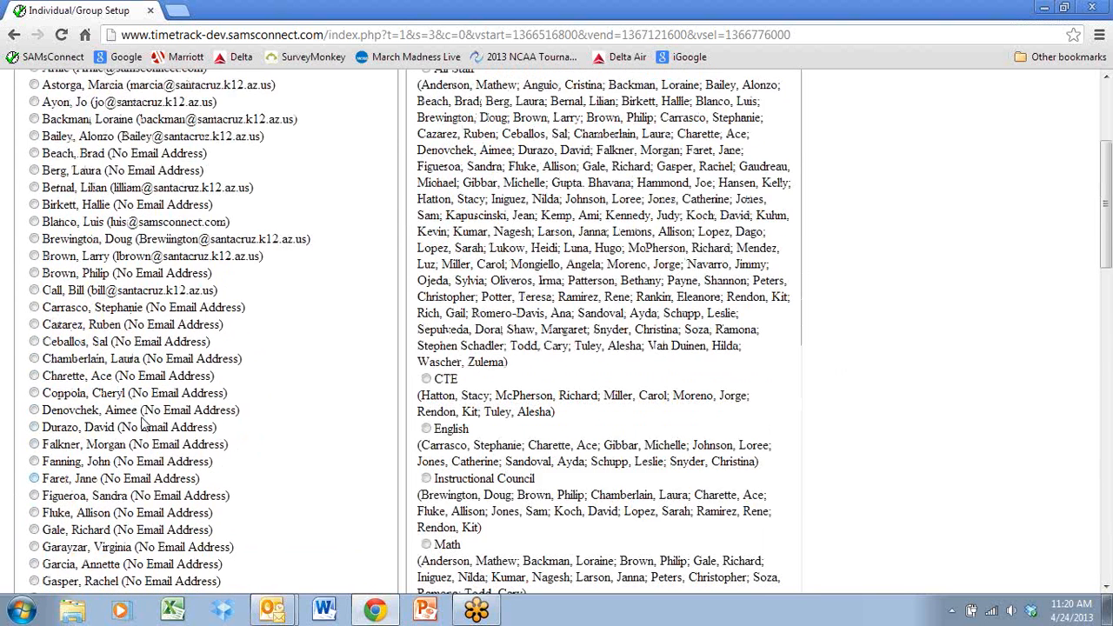
pyautogui.scroll(3, 143, 423)
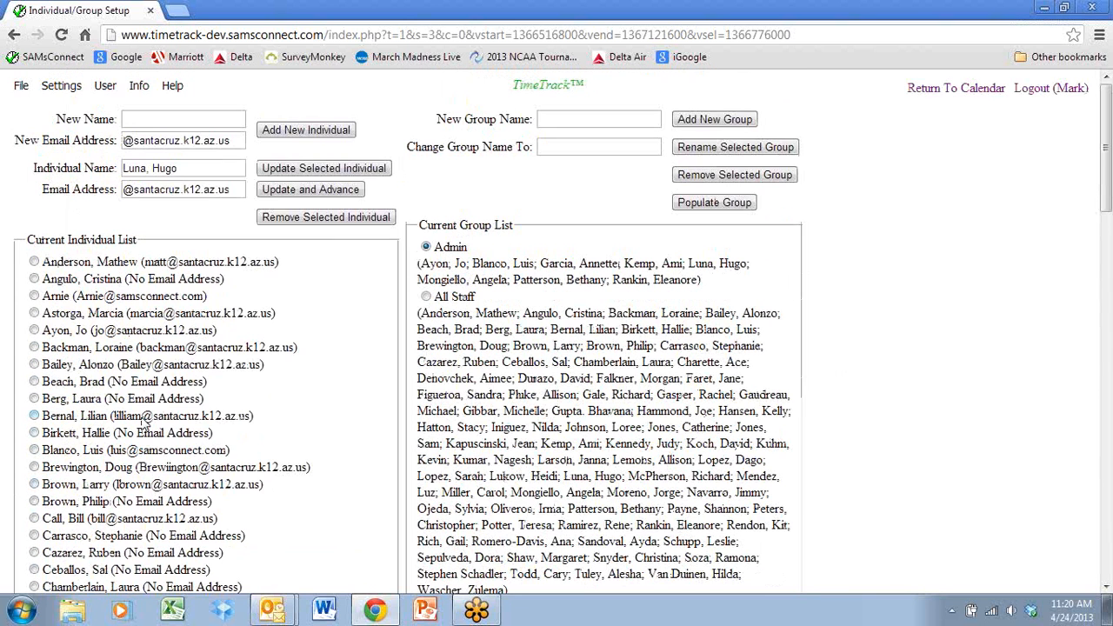
# Fill in the selected individual's e-mail address, update and advance to the following individual, and return to the calendar.
pyautogui.click(124, 191)
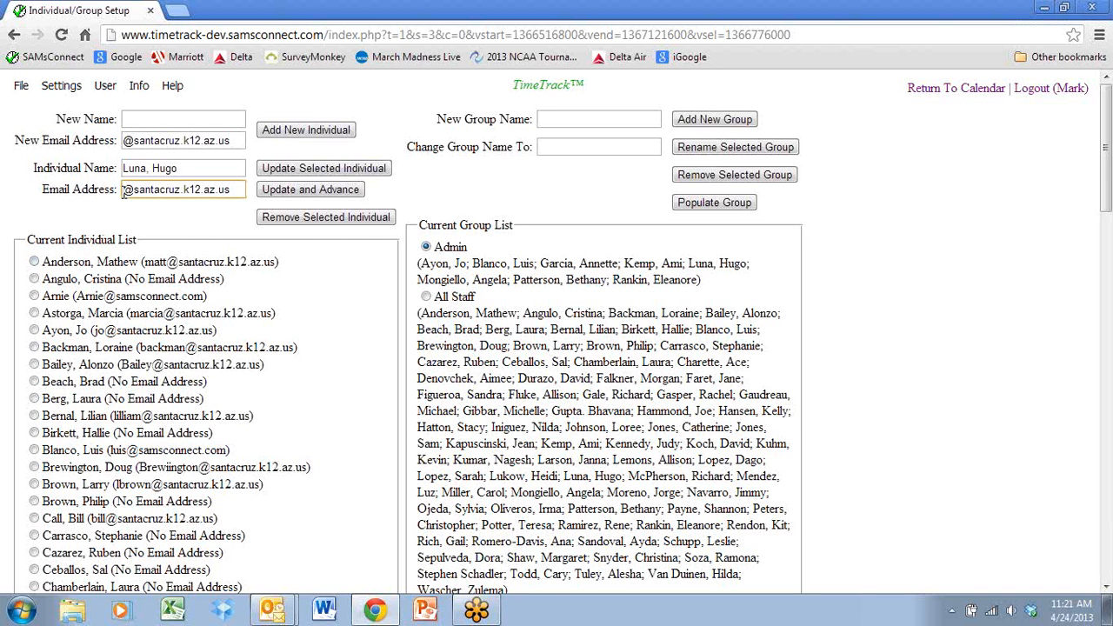
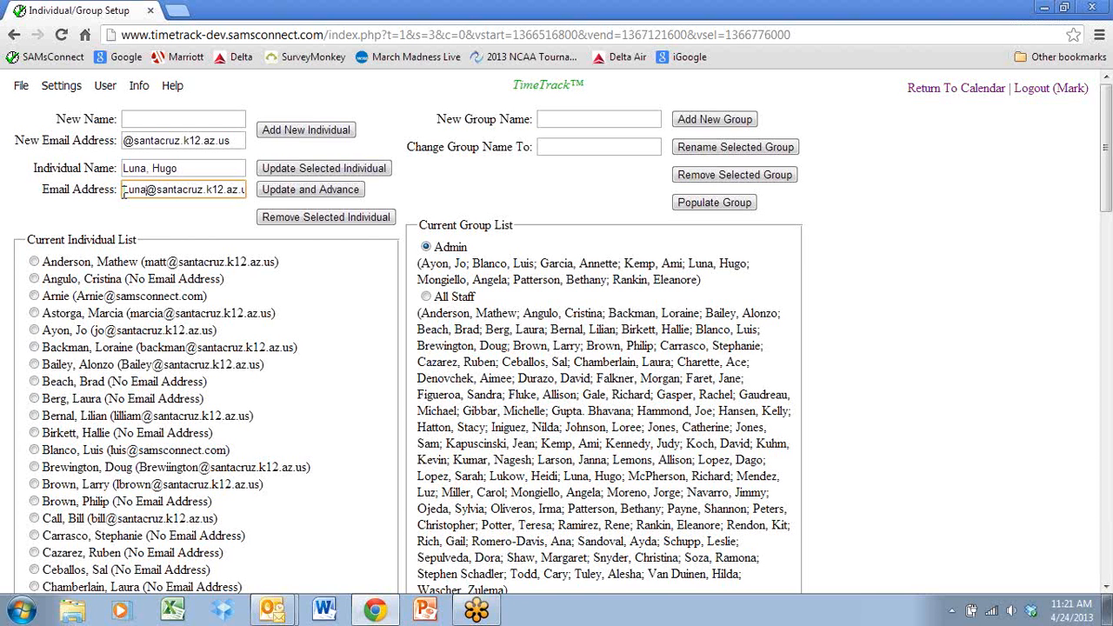
pyautogui.click(283, 191)
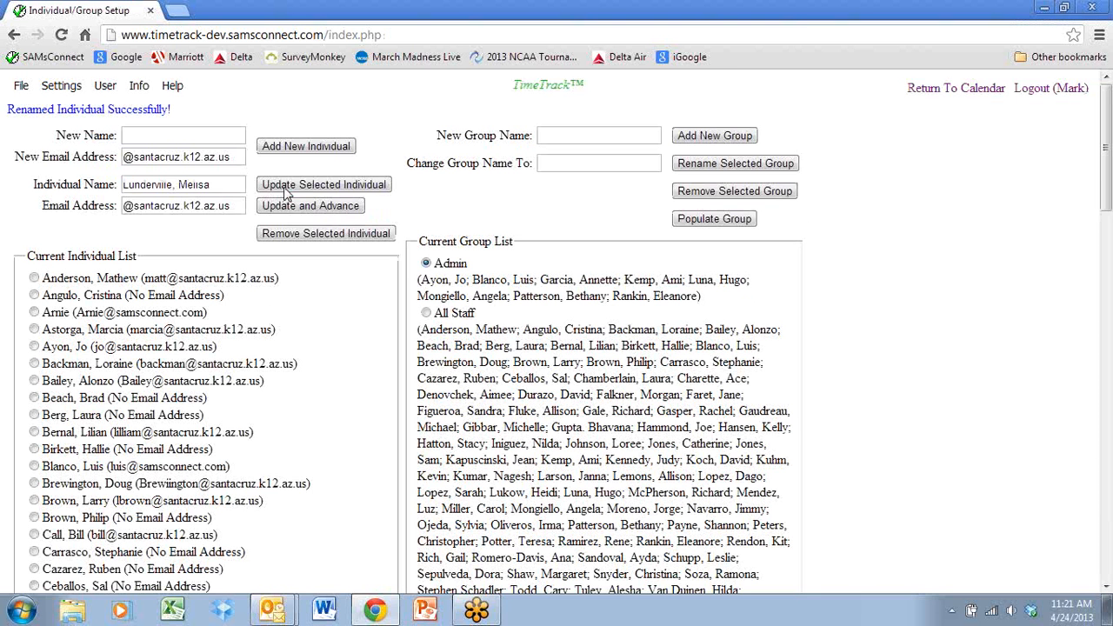
pyautogui.click(974, 90)
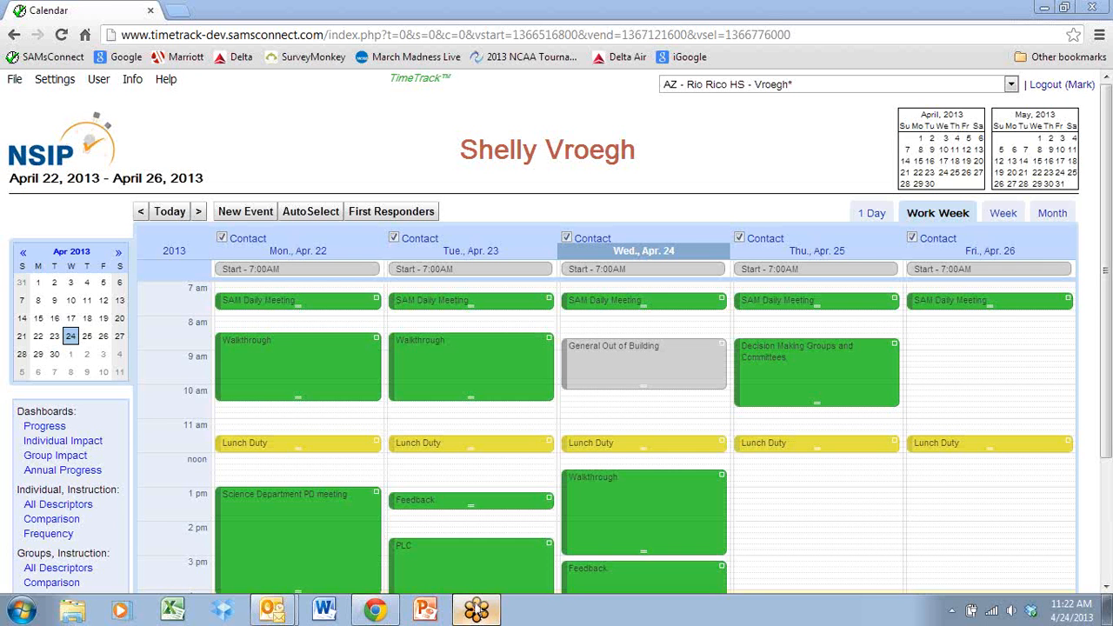
# Open the TimeTrack Technical Support page from the calendar's help options, and go to the SAMsConnect website.
pyautogui.click(165, 80)
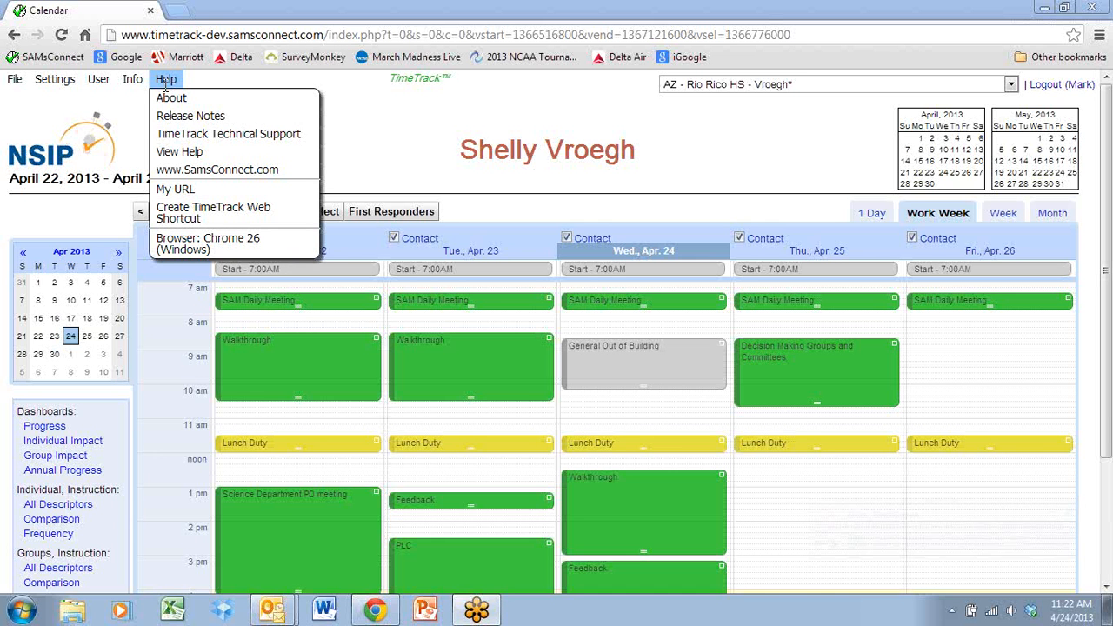
pyautogui.click(175, 143)
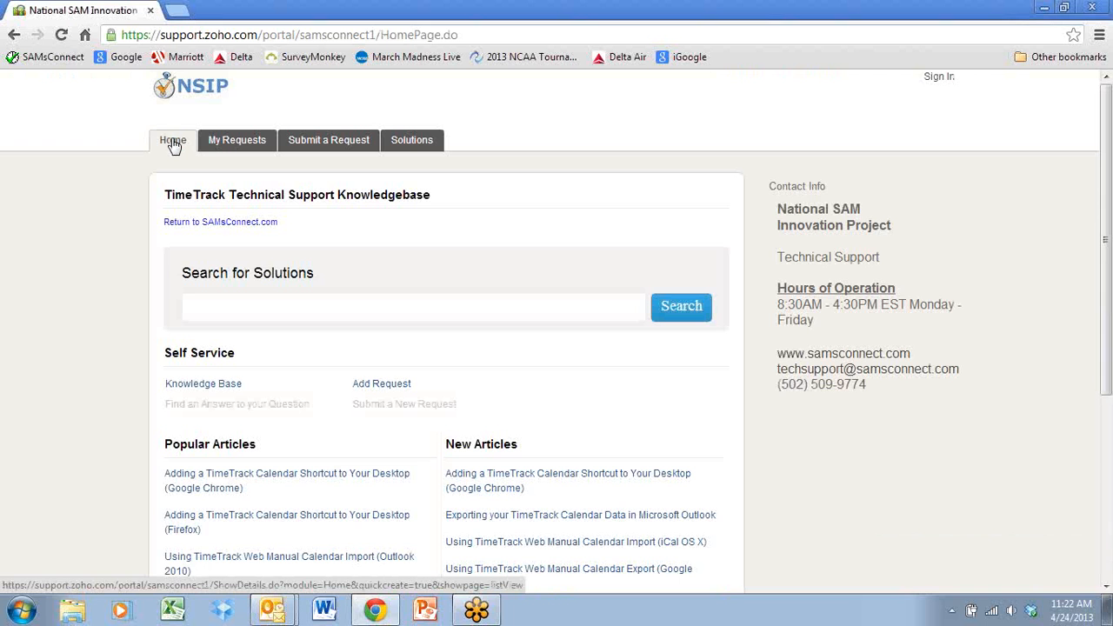
pyautogui.click(57, 61)
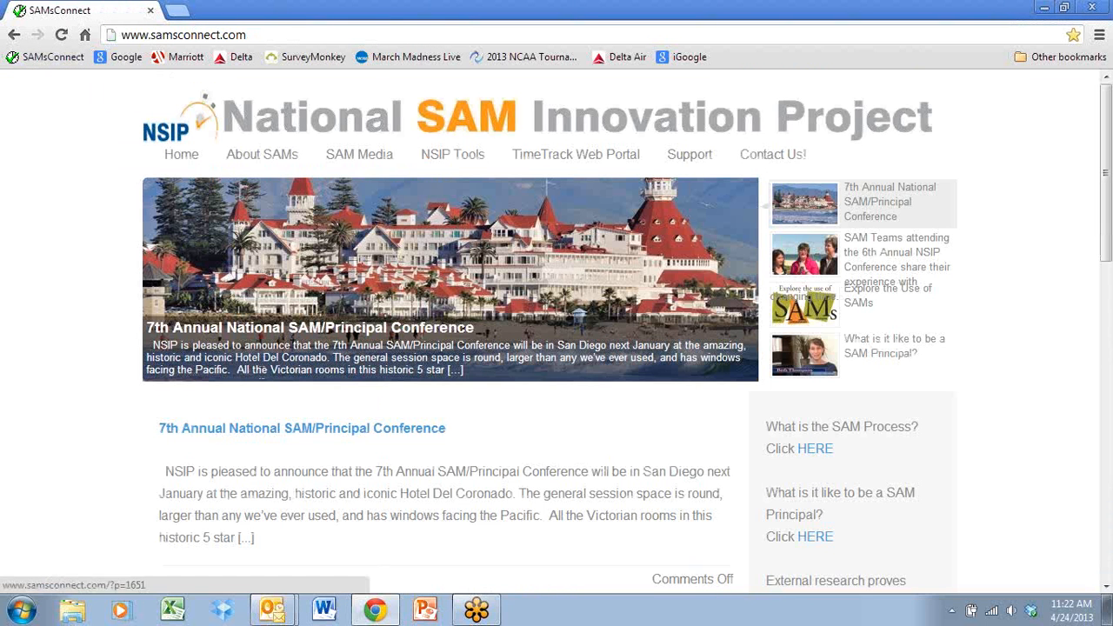
pyautogui.click(481, 614)
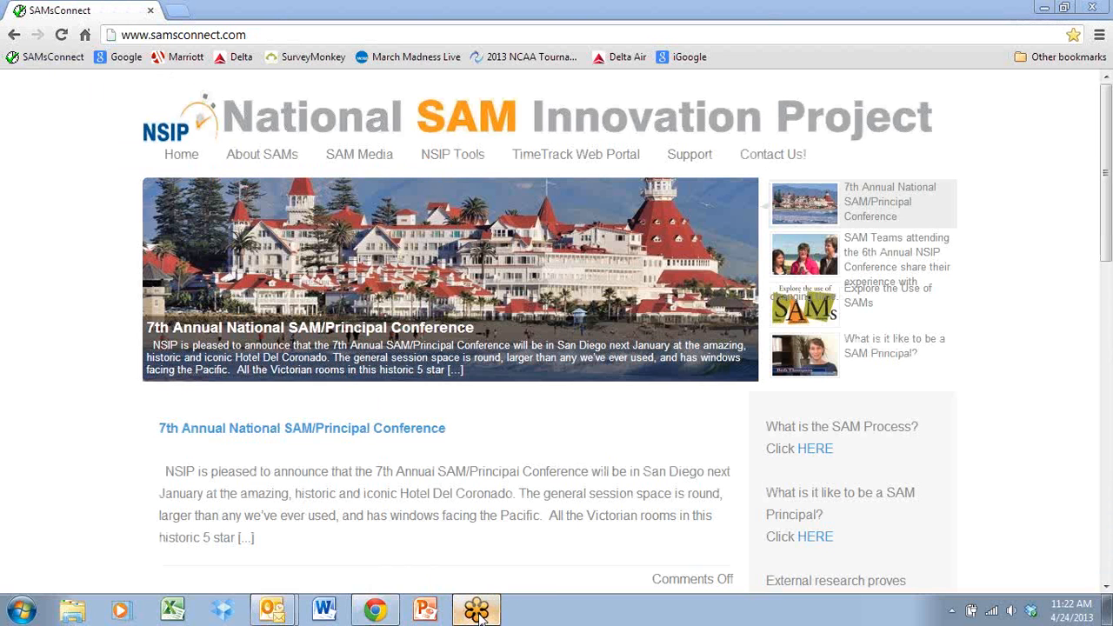